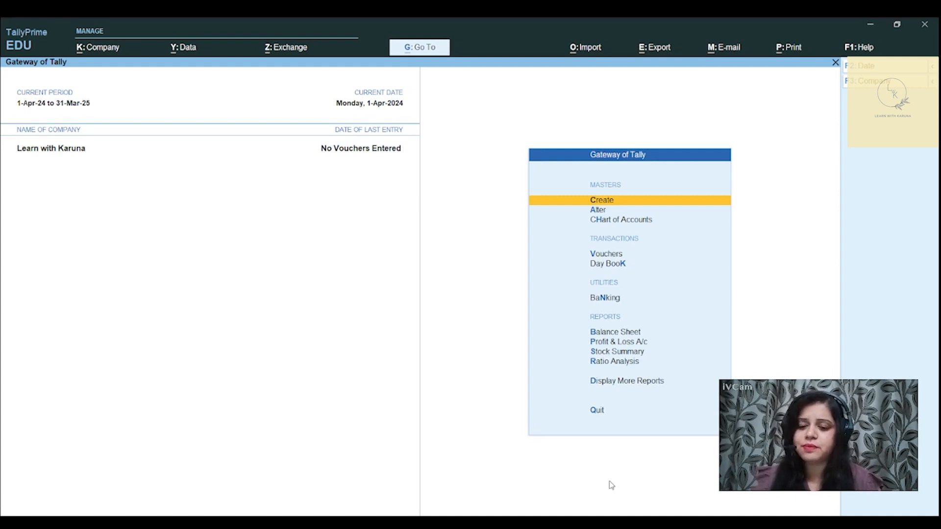
Step: Start a purchase voucher with supplier invoice number 101 dated 1-Apr-24
{"action": "key", "text": "Down"}
{"action": "key", "text": "Down"}
{"action": "key", "text": "Down"}
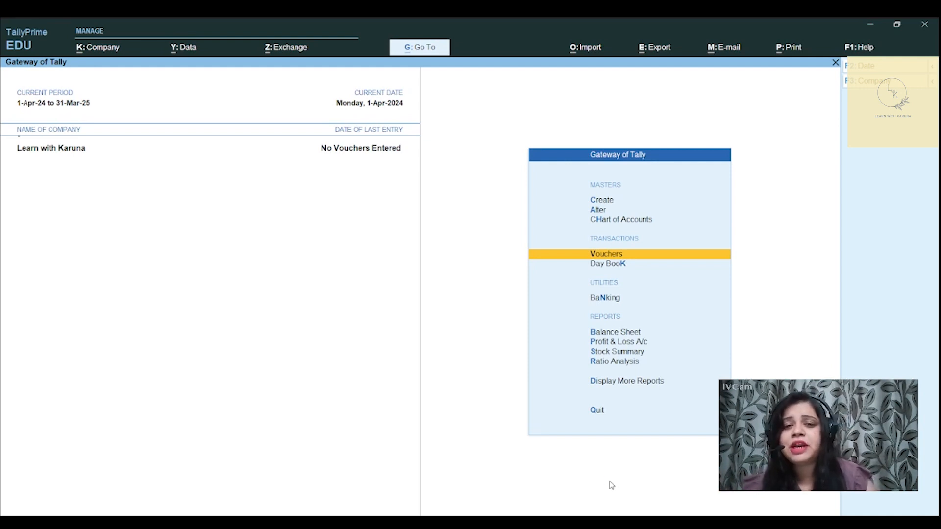
{"action": "key", "text": "Return"}
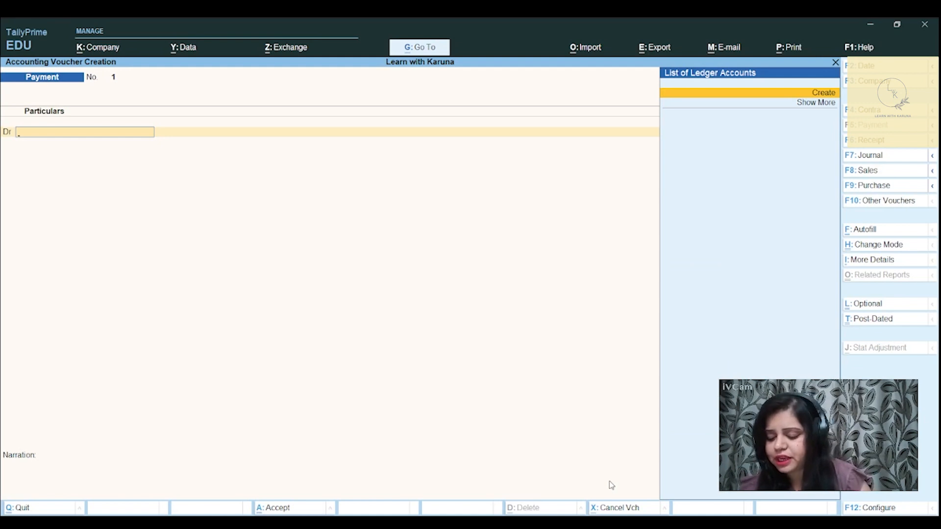
{"action": "key", "text": "F9"}
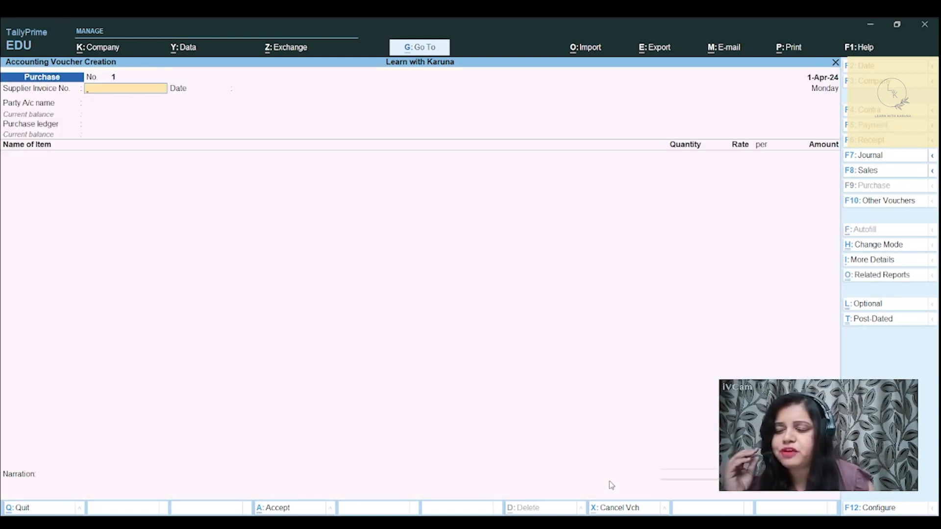
{"action": "type", "text": "10"}
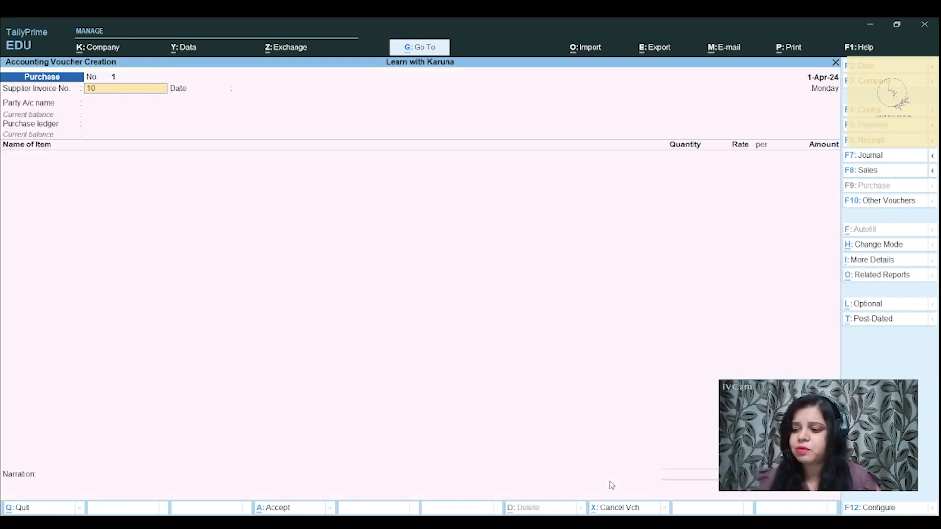
{"action": "type", "text": "1"}
{"action": "key", "text": "Return"}
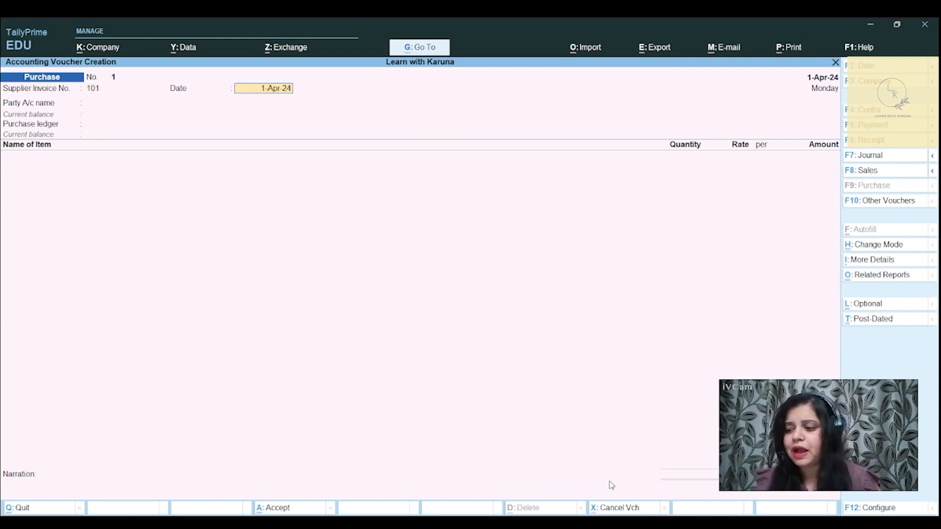
{"action": "key", "text": "Return"}
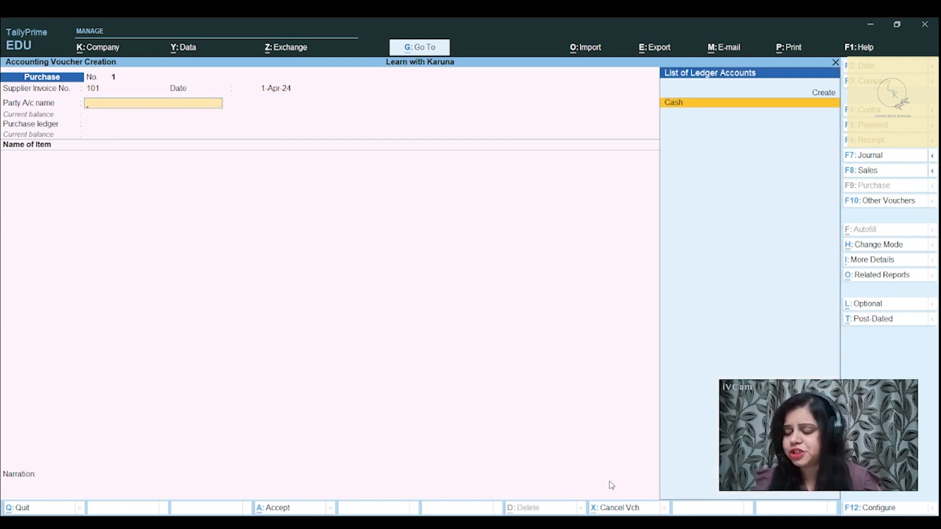
Step: Create the party ledger Abc under Sundry Creditors for the purchase and accept the receipt and party details without entries
{"action": "key", "text": "alt+c"}
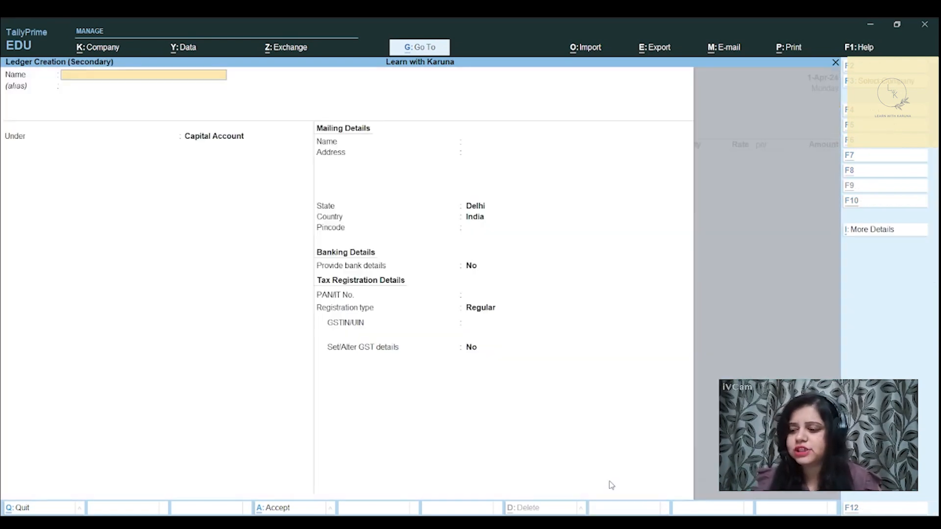
{"action": "type", "text": "Abc"}
{"action": "key", "text": "Return"}
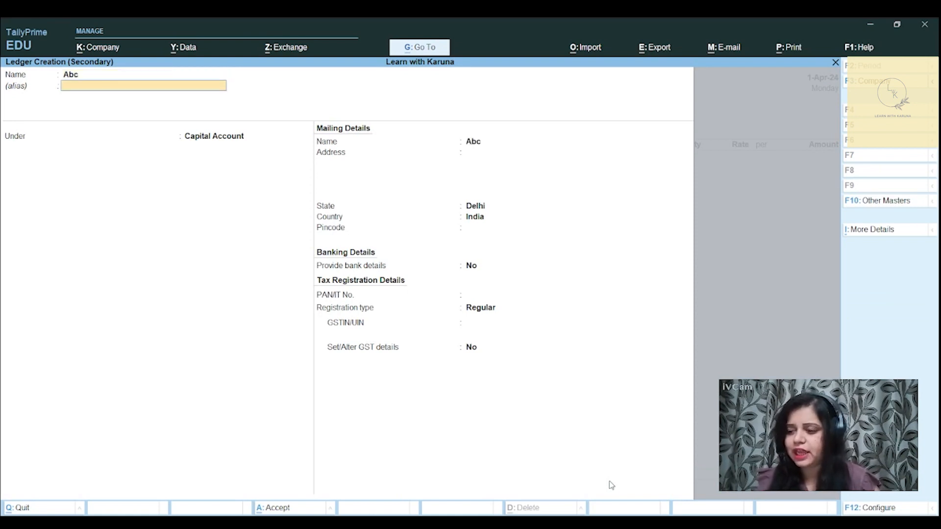
{"action": "key", "text": "Return"}
{"action": "type", "text": "Sun"}
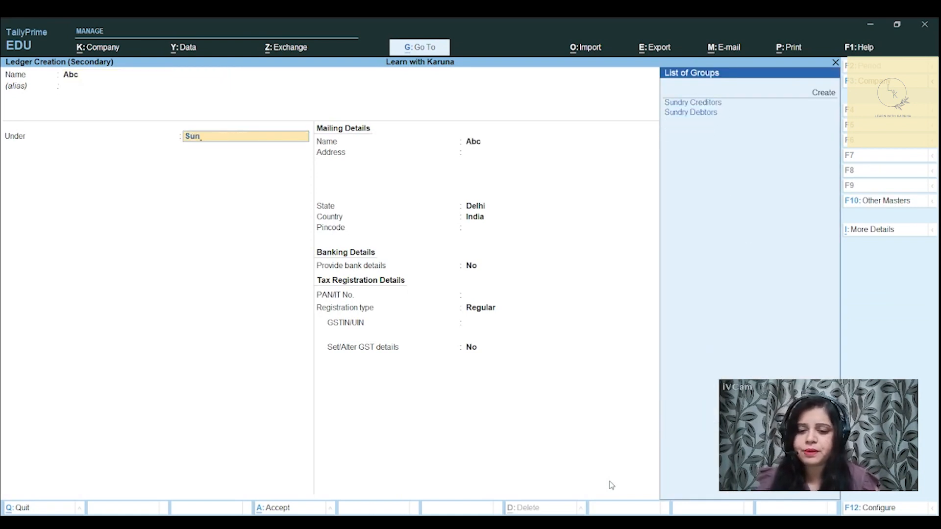
{"action": "key", "text": "Return"}
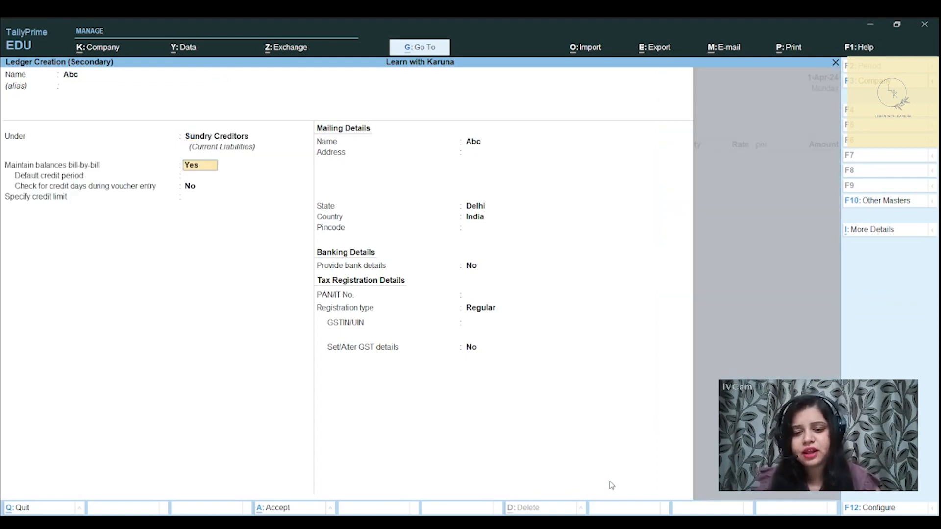
{"action": "key", "text": "ctrl+a"}
{"action": "key", "text": "Return"}
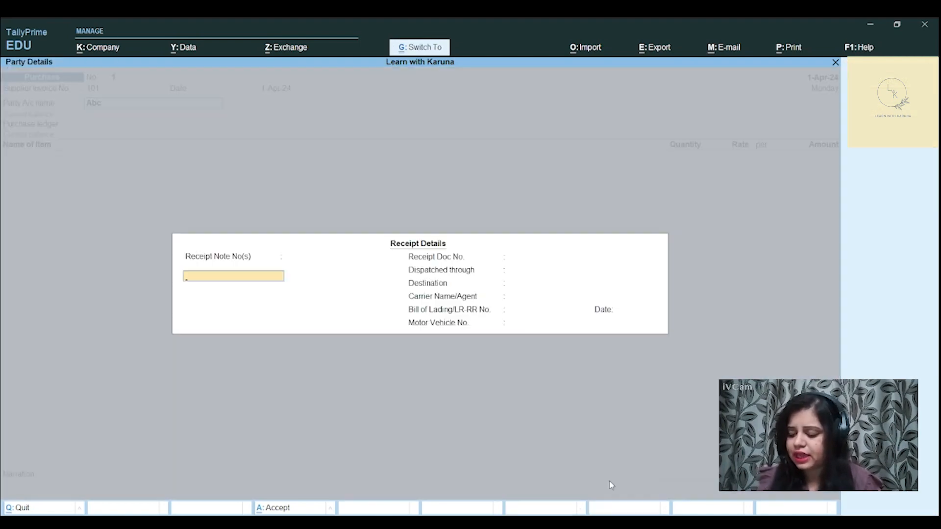
{"action": "key", "text": "ctrl+a"}
{"action": "key", "text": "ctrl+a"}
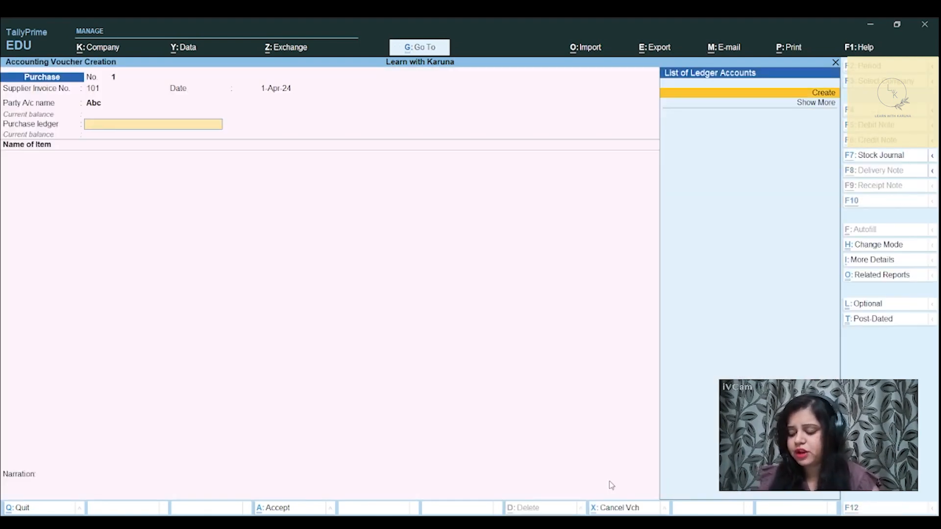
Step: Create the ledger Purchase under Purchase Accounts and use it as the voucher's purchase ledger
{"action": "key", "text": "Return"}
{"action": "type", "text": "Purchas"}
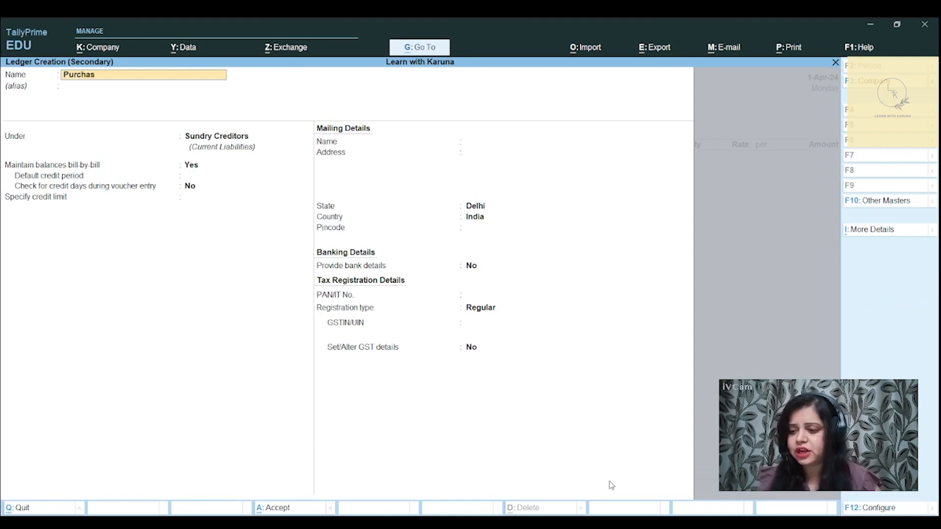
{"action": "type", "text": "e"}
{"action": "key", "text": "Return"}
{"action": "type", "text": "Pu"}
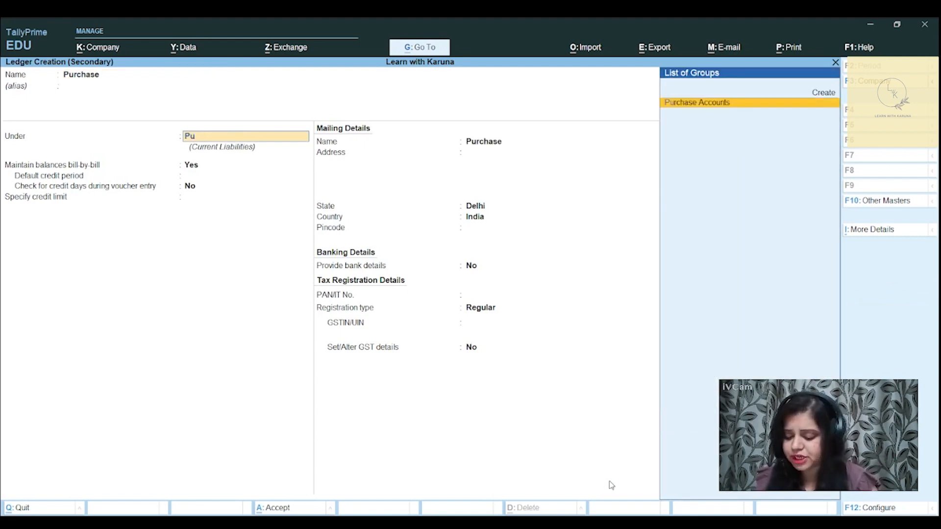
{"action": "key", "text": "Return"}
{"action": "key", "text": "ctrl+a"}
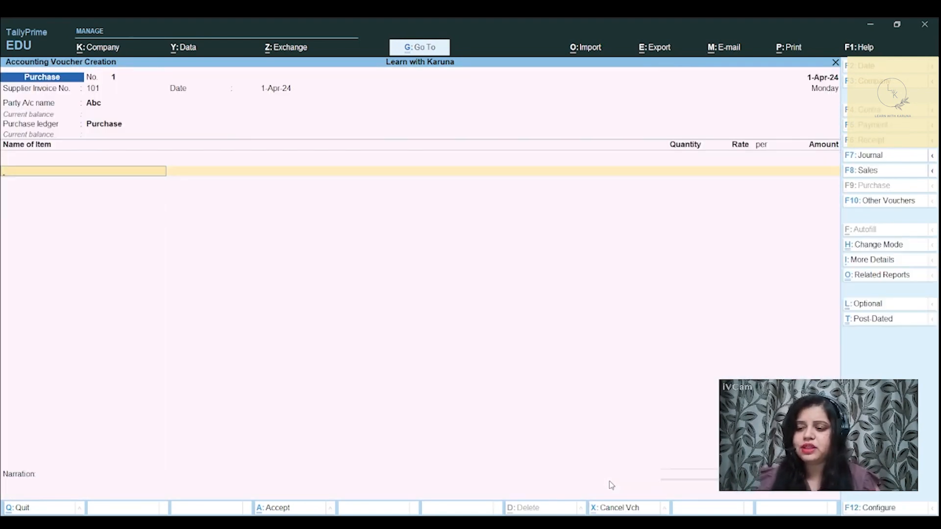
Step: Start a new stock item named Laptop from the purchase voucher's first item line, without an alias
{"action": "key", "text": "alt"}
{"action": "key", "text": "alt+c"}
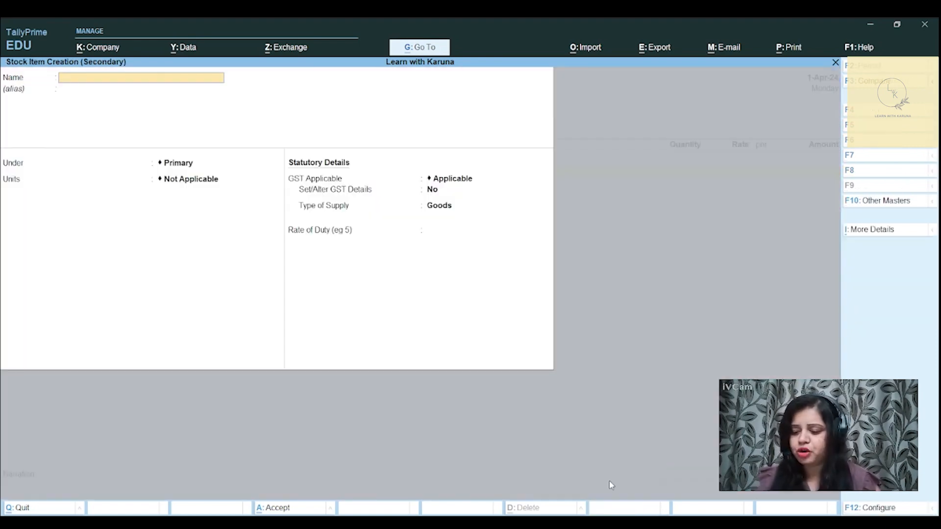
{"action": "type", "text": "Laptop"}
{"action": "key", "text": "Return"}
{"action": "key", "text": "Return"}
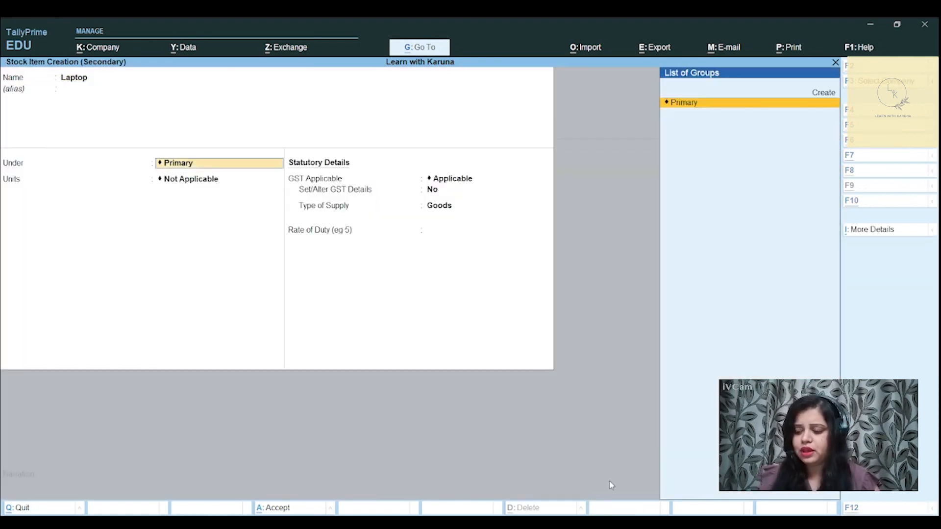
Step: Create the stock group Electronics under Primary, without GST details, as the parent group of the Laptop item
{"action": "key", "text": "alt+c"}
{"action": "type", "text": "Elect"}
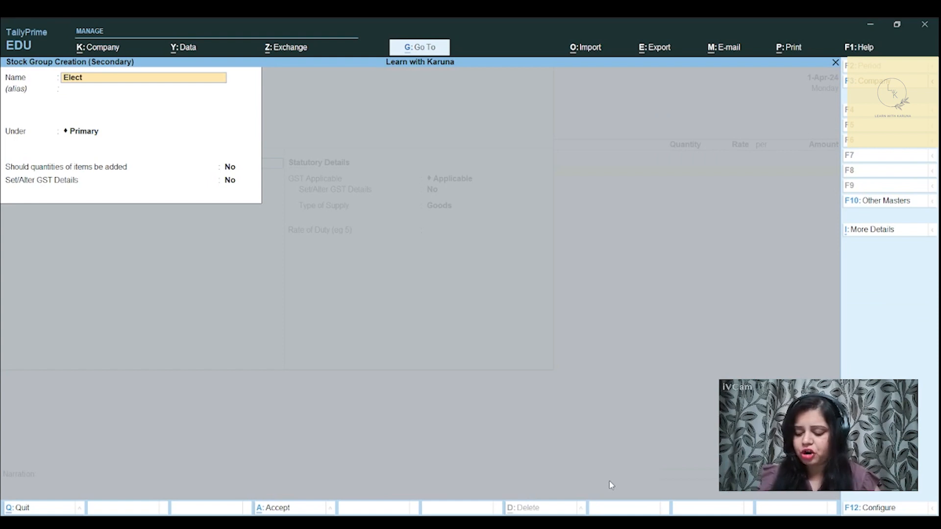
{"action": "type", "text": "ronics"}
{"action": "key", "text": "Return"}
{"action": "key", "text": "Return"}
{"action": "key", "text": "Return"}
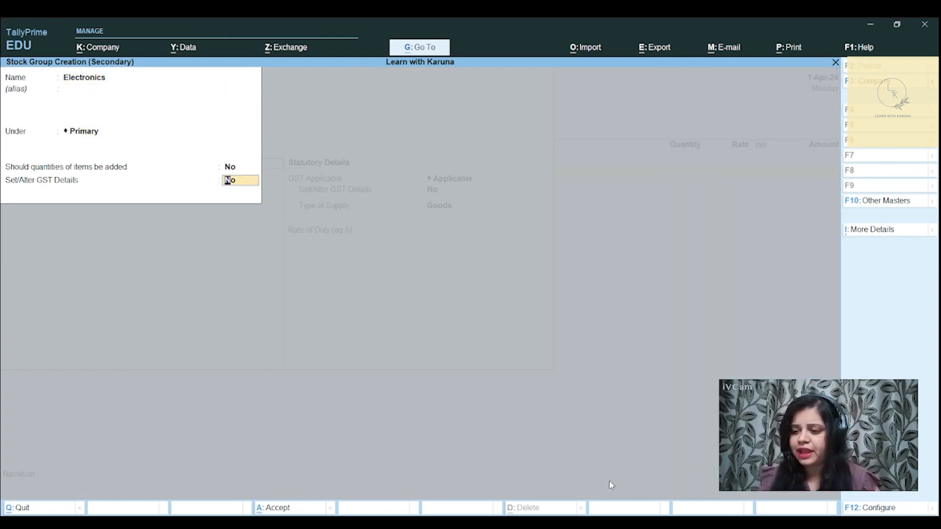
{"action": "key", "text": "Return"}
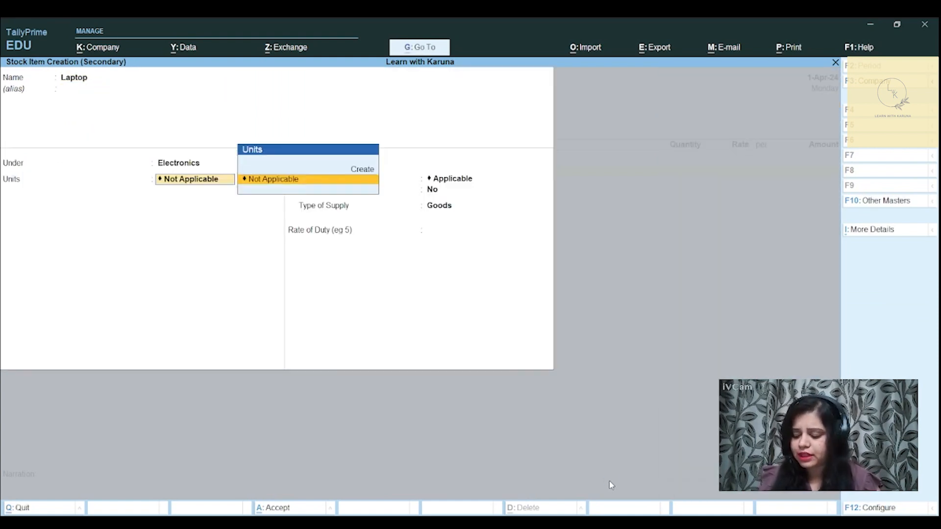
Step: Create the simple unit pcs with Not Applicable as its quantity code, assign it to Laptop and save the stock item
{"action": "key", "text": "alt+c"}
{"action": "type", "text": "pcs"}
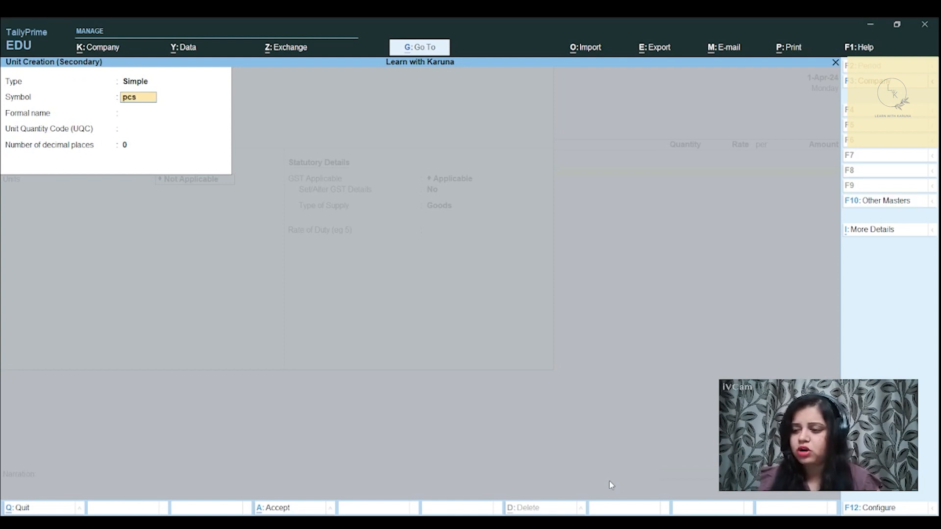
{"action": "key", "text": "Return"}
{"action": "key", "text": "Return"}
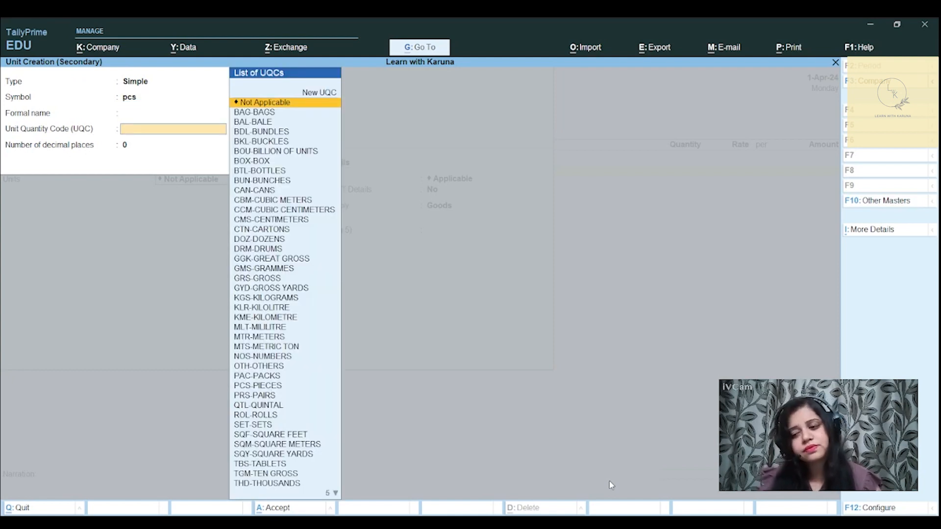
{"action": "key", "text": "Return"}
{"action": "key", "text": "Return"}
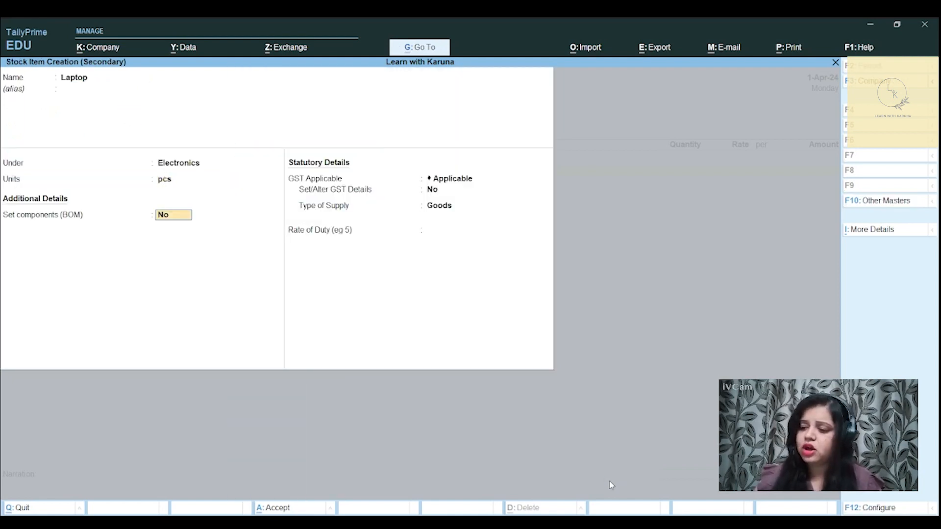
{"action": "key", "text": "ctrl+a"}
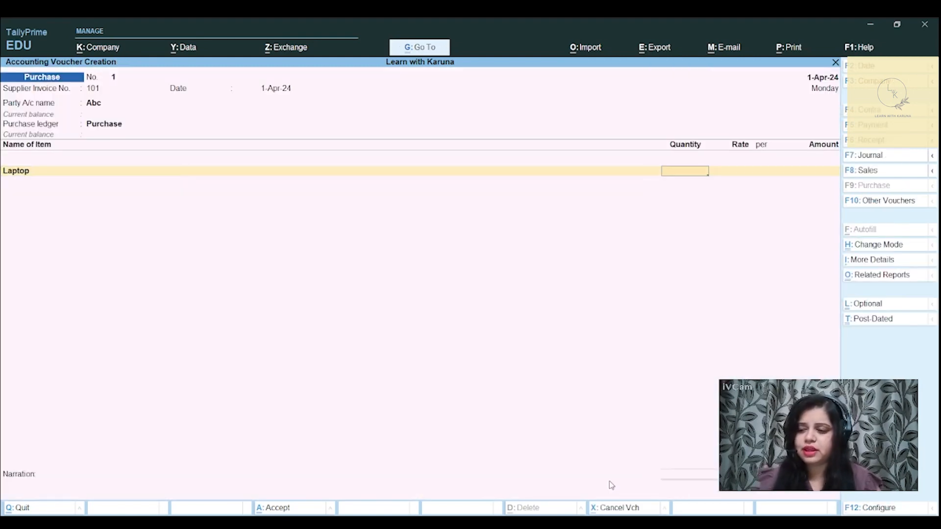
Step: Enter 10 pcs of Laptop at a rate of 50,000 per piece and save the purchase voucher
{"action": "type", "text": "10"}
{"action": "key", "text": "Return"}
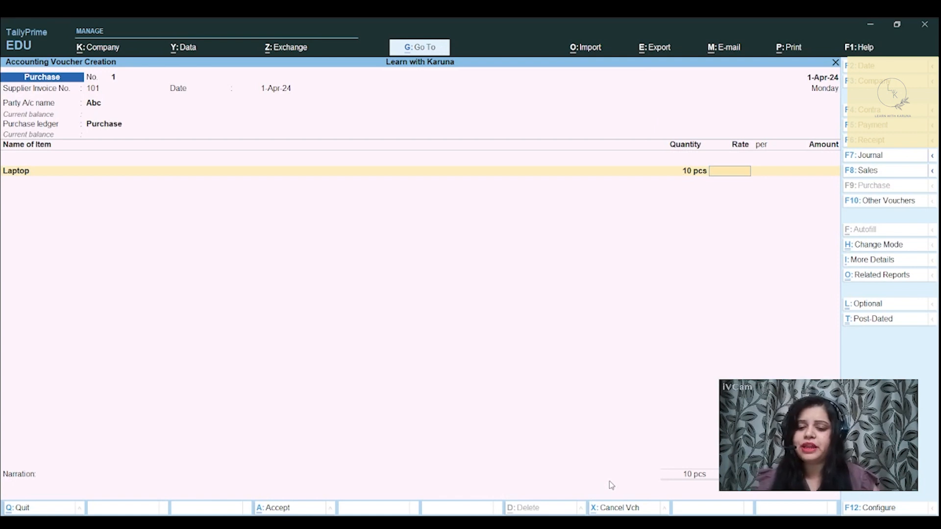
{"action": "type", "text": "50000"}
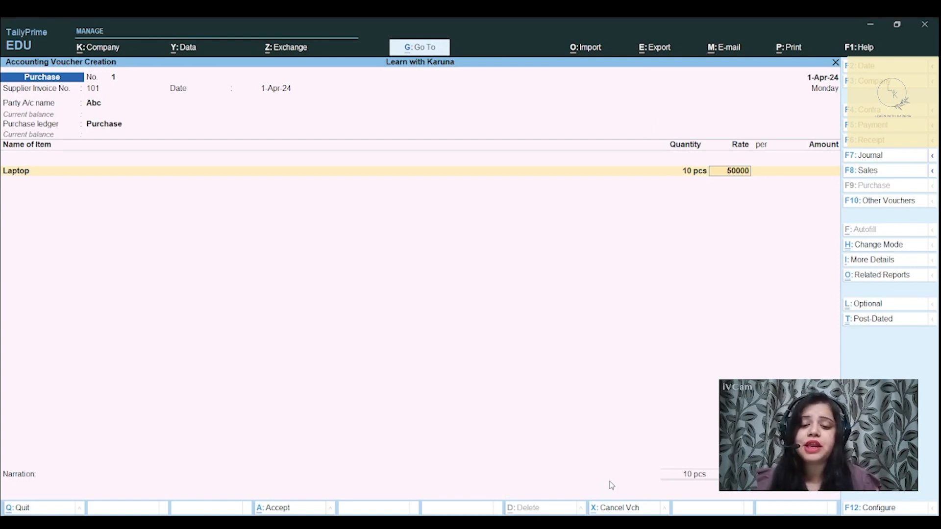
{"action": "key", "text": "Return"}
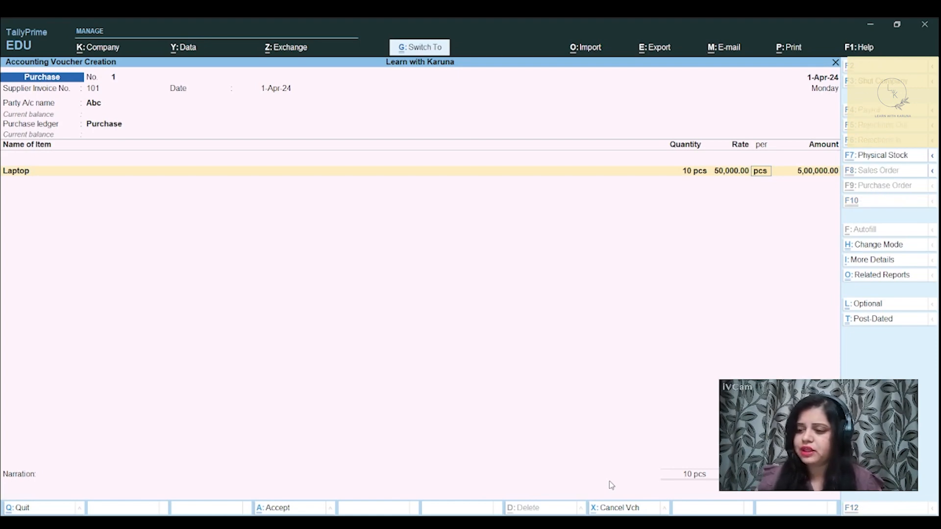
{"action": "key", "text": "ctrl+a"}
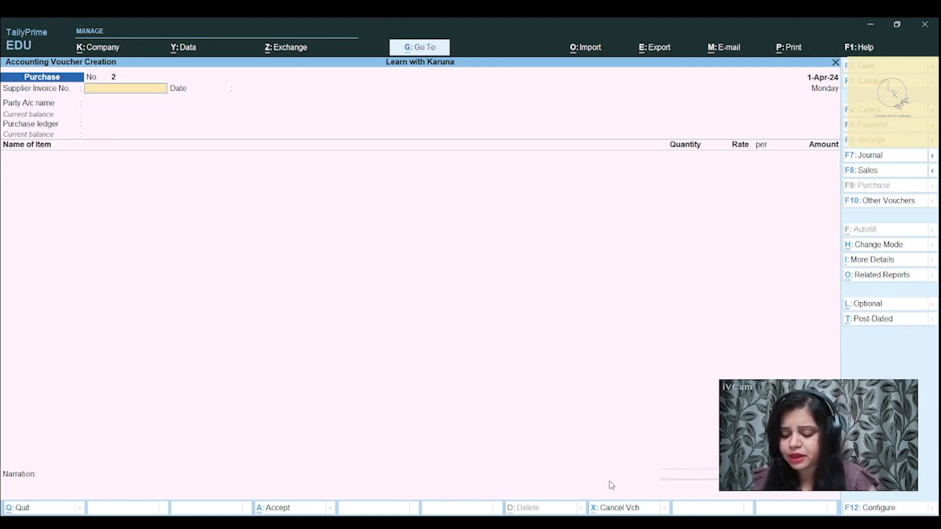
Step: Start a sales voucher for a new party ledger Xyz under Sundry Debtors, leaving the dispatch and party details without entries
{"action": "key", "text": "F8"}
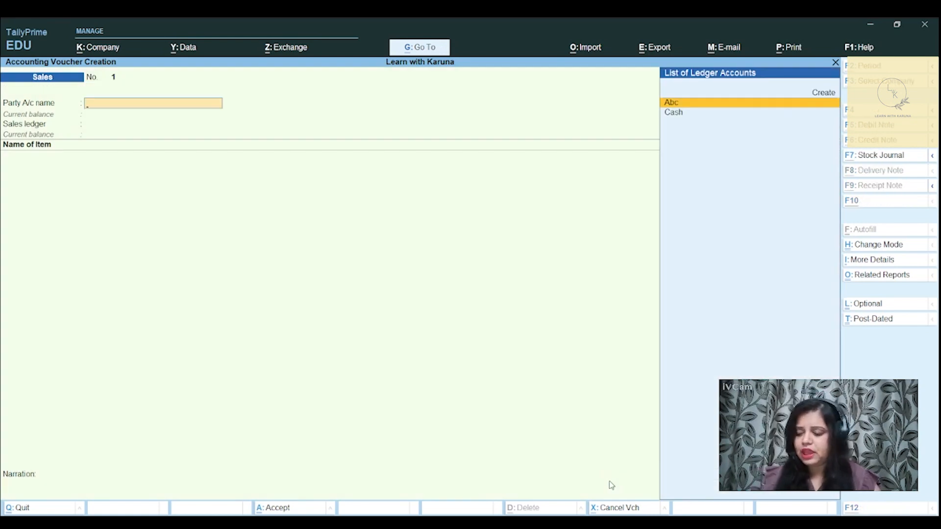
{"action": "key", "text": "alt+c"}
{"action": "type", "text": "Xyz"}
{"action": "key", "text": "Return"}
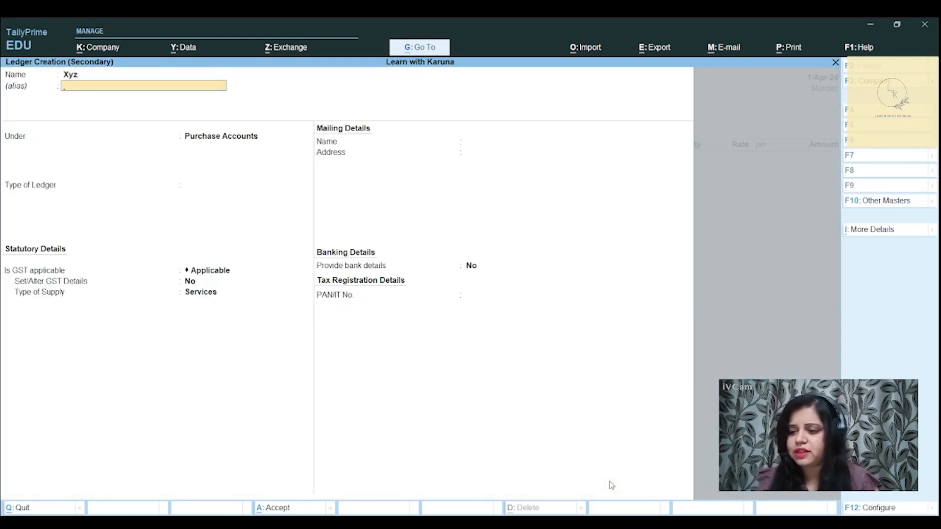
{"action": "key", "text": "Return"}
{"action": "type", "text": "Sun"}
{"action": "key", "text": "Down"}
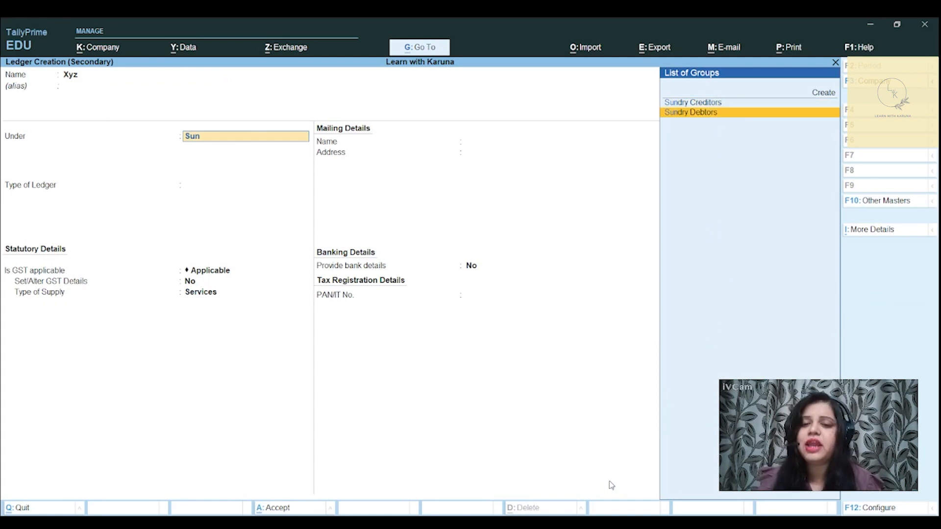
{"action": "key", "text": "Return"}
{"action": "key", "text": "ctrl+a"}
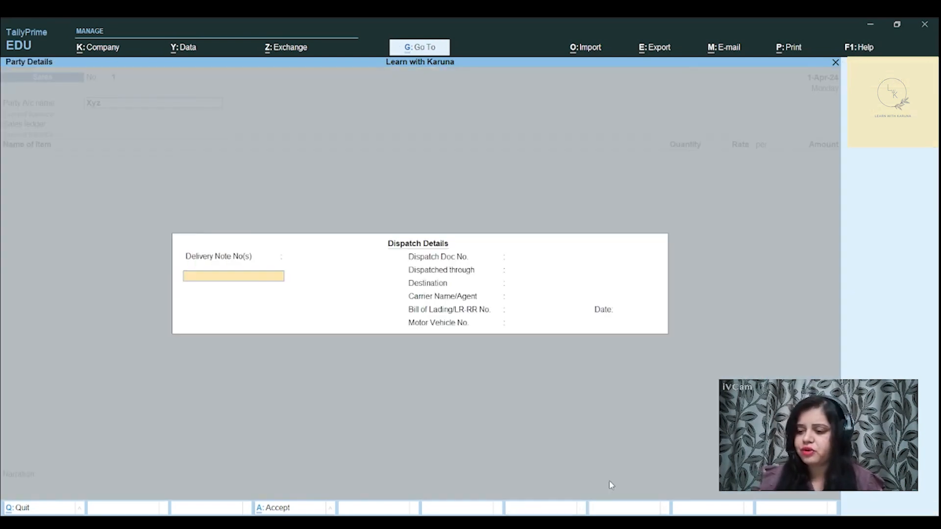
{"action": "key", "text": "ctrl+a"}
{"action": "key", "text": "ctrl+a"}
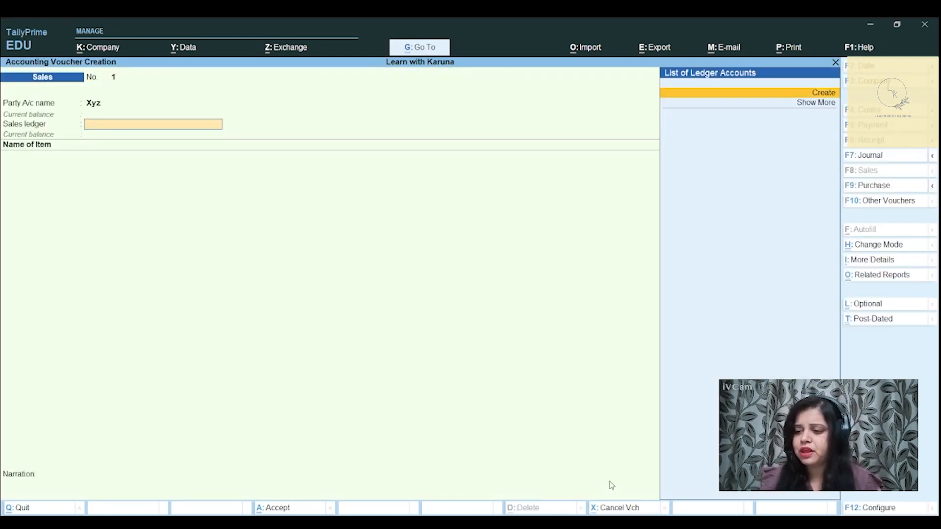
Step: Create the ledger Sale under Sales Accounts and use it as the voucher's sales ledger
{"action": "key", "text": "alt+c"}
{"action": "type", "text": "Sale"}
{"action": "key", "text": "Return"}
{"action": "type", "text": "Sa"}
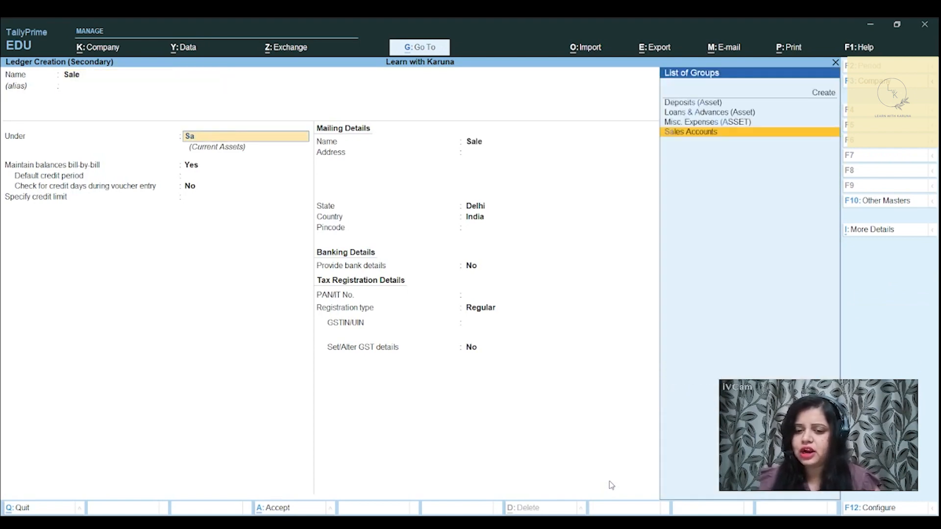
{"action": "key", "text": "Return"}
{"action": "key", "text": "ctrl+a"}
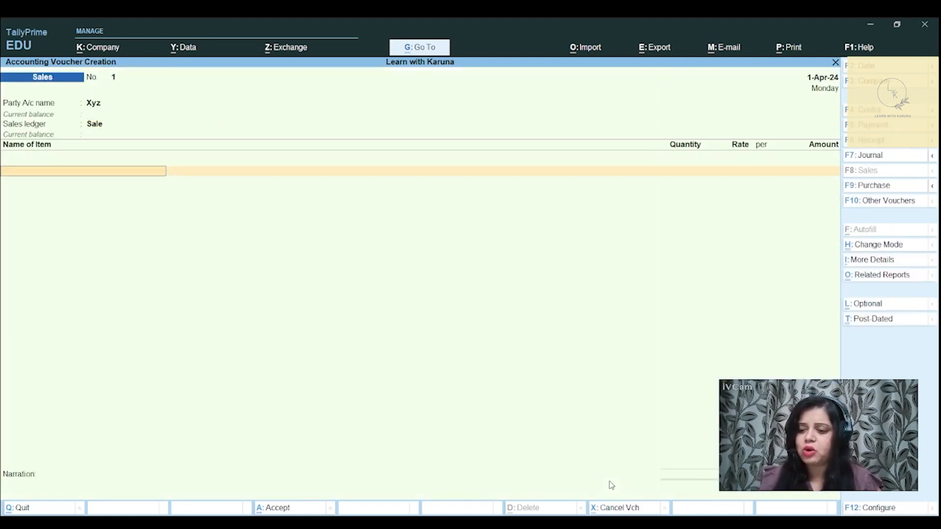
Step: Enter 5 pcs of Laptop at a rate of 65,000 per piece and save the sales voucher
{"action": "type", "text": "Lap"}
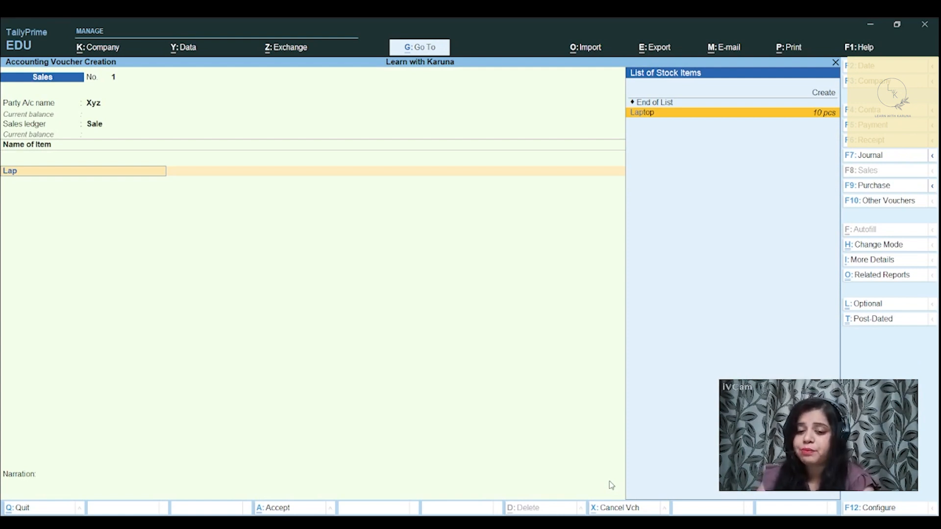
{"action": "key", "text": "Return"}
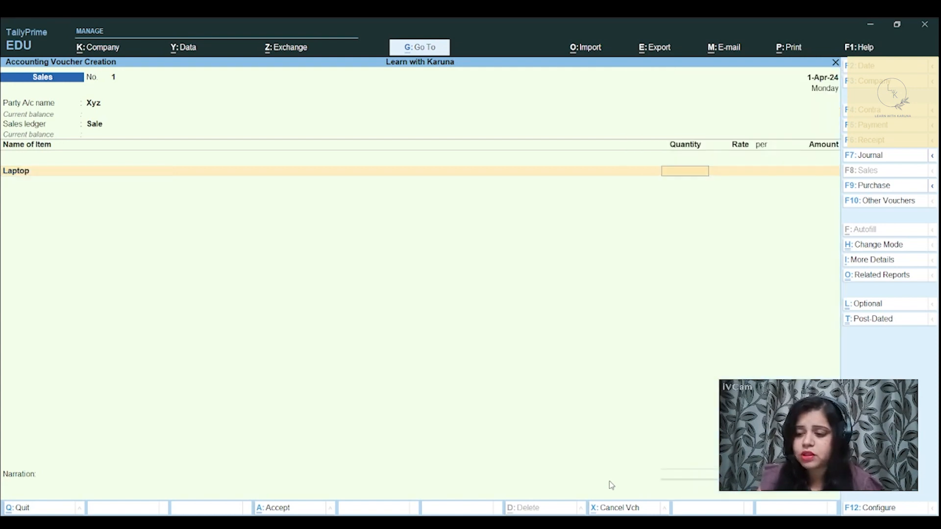
{"action": "type", "text": "5"}
{"action": "key", "text": "Return"}
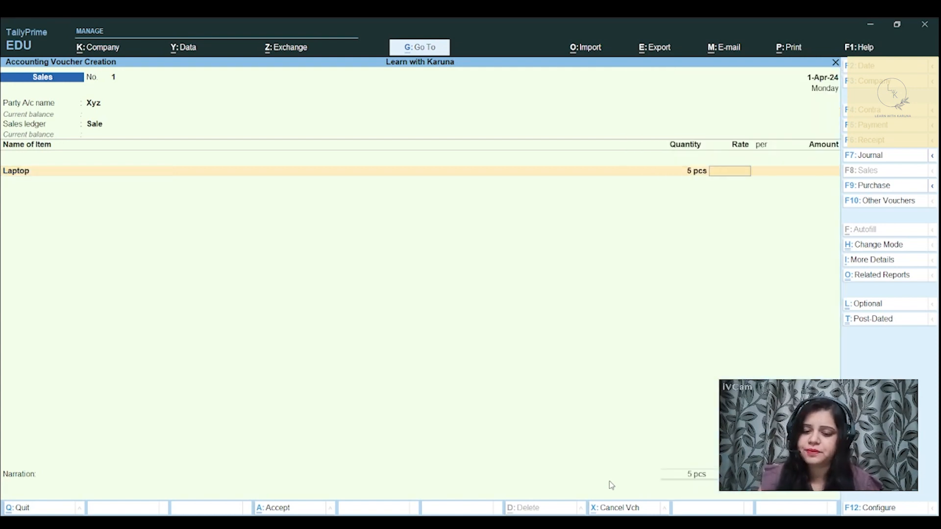
{"action": "type", "text": "65000"}
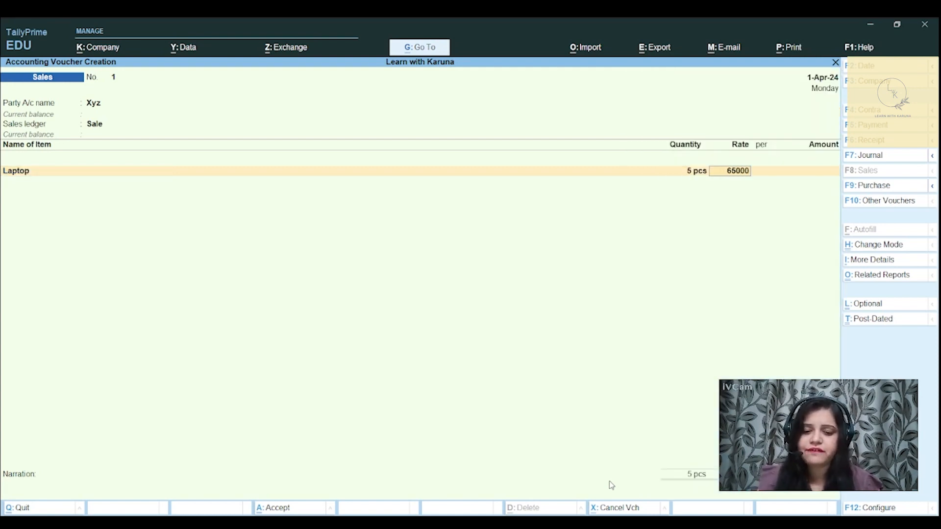
{"action": "key", "text": "Return"}
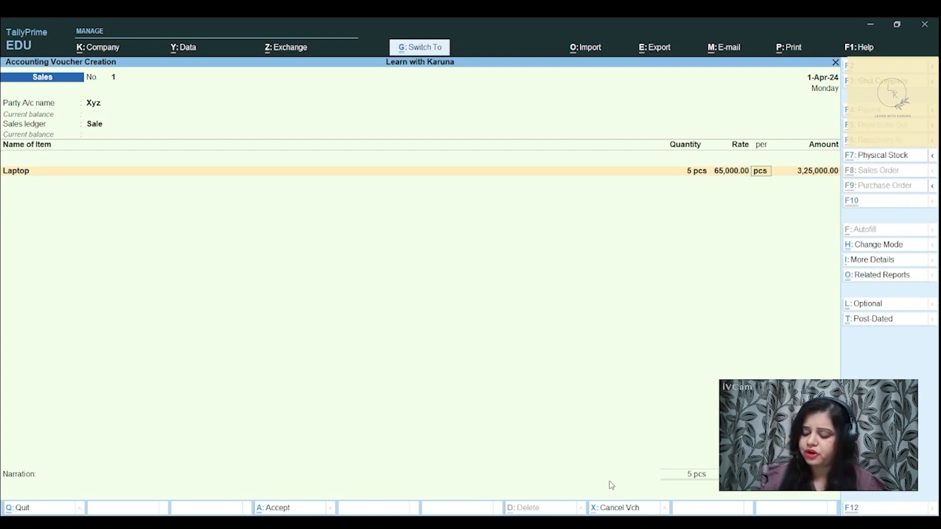
{"action": "key", "text": "ctrl+a"}
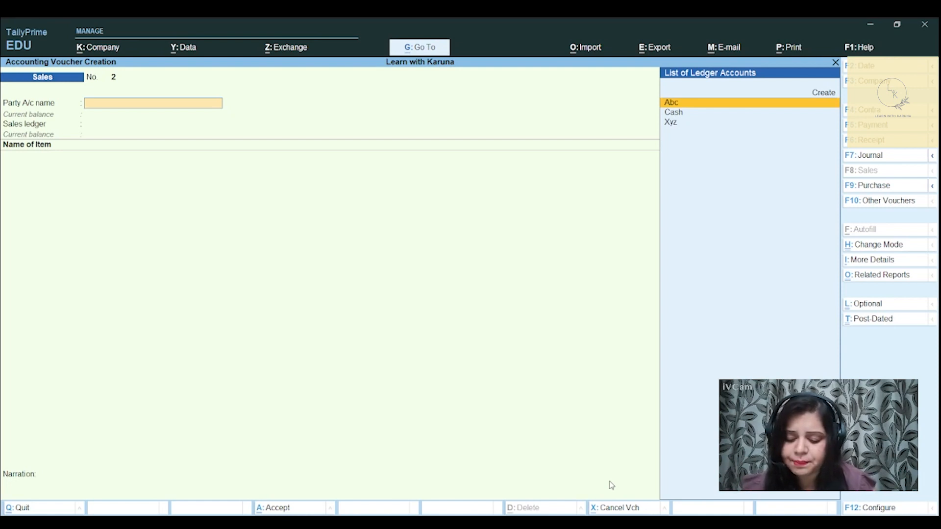
Step: Change the voucher type from Sales to Debit Note to record a purchase return
{"action": "key", "text": "F10"}
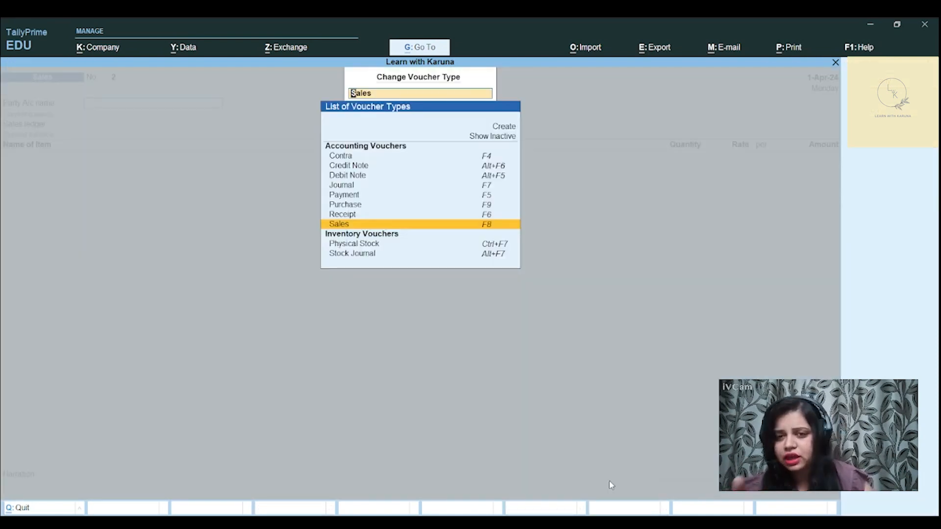
{"action": "key", "text": "Up"}
{"action": "key", "text": "Up"}
{"action": "key", "text": "Up"}
{"action": "key", "text": "Up"}
{"action": "key", "text": "Up"}
{"action": "key", "text": "Up"}
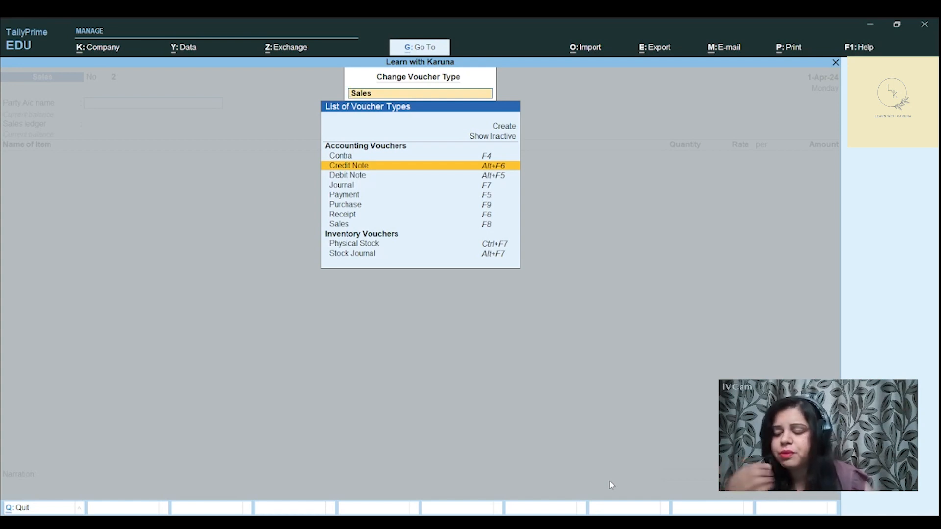
{"action": "key", "text": "Down"}
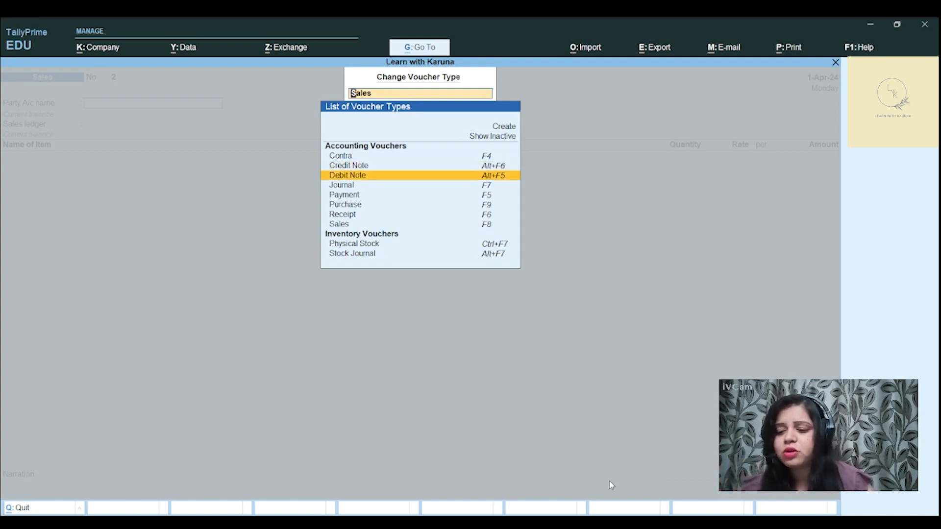
{"action": "key", "text": "Return"}
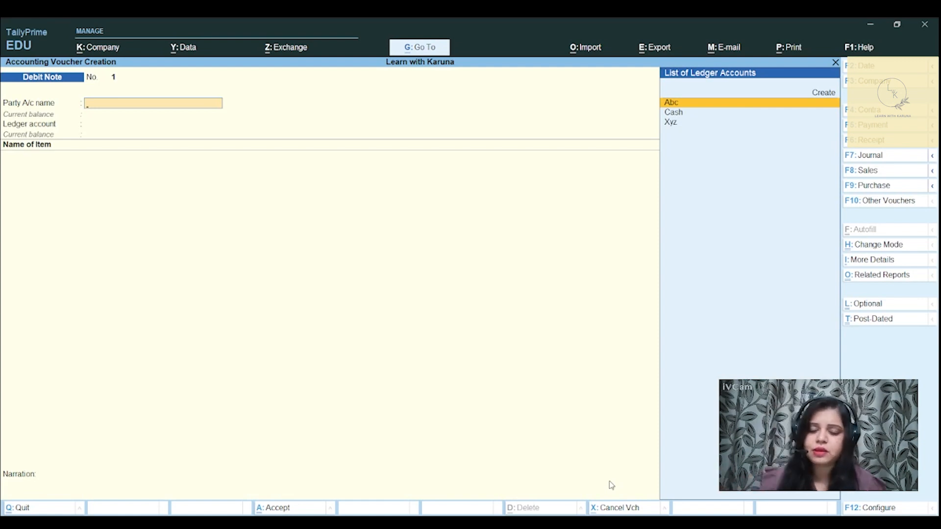
Step: Set Abc as the debit note's party and Purchase as its ledger account, leaving the dispatch and party details without entries
{"action": "key", "text": "Return"}
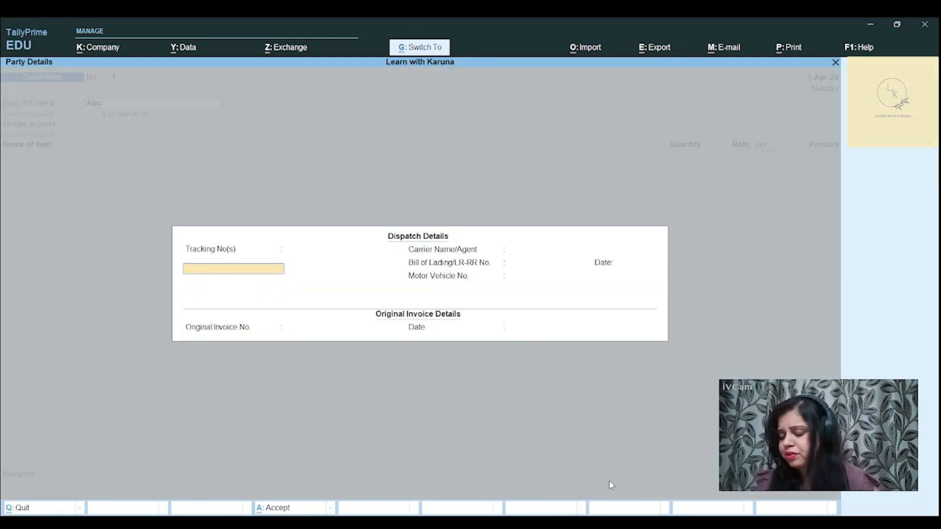
{"action": "key", "text": "ctrl+a"}
{"action": "key", "text": "ctrl+a"}
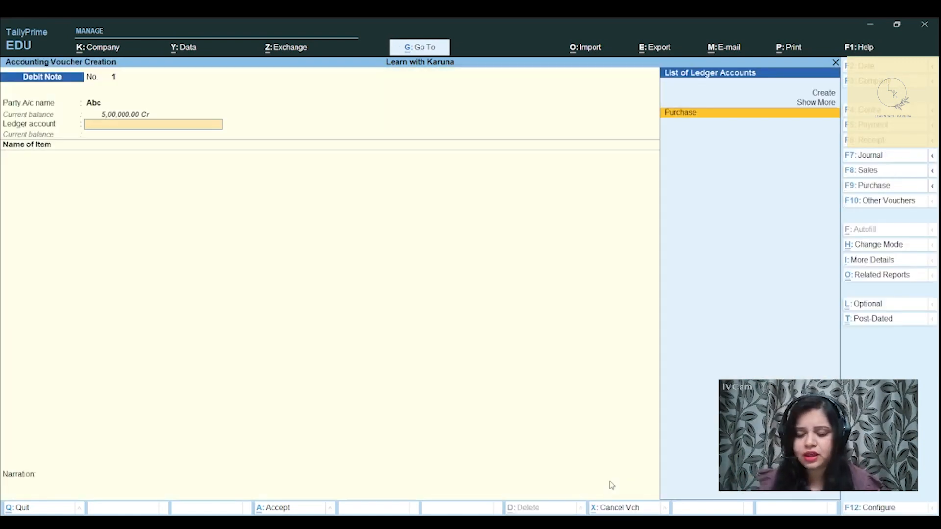
{"action": "key", "text": "Return"}
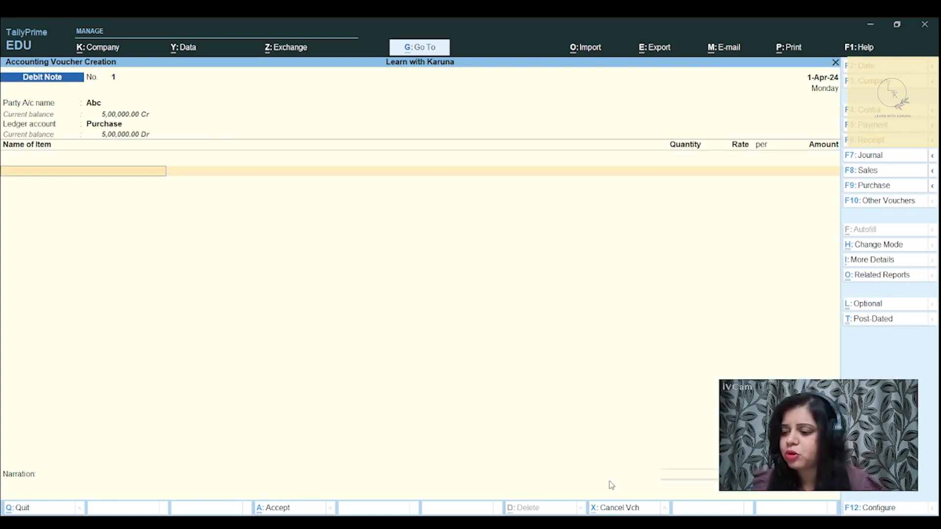
Step: Enter 5 pcs of Laptop at the rate of 50,000 per piece in the debit note and accept the item entry
{"action": "type", "text": "Lap"}
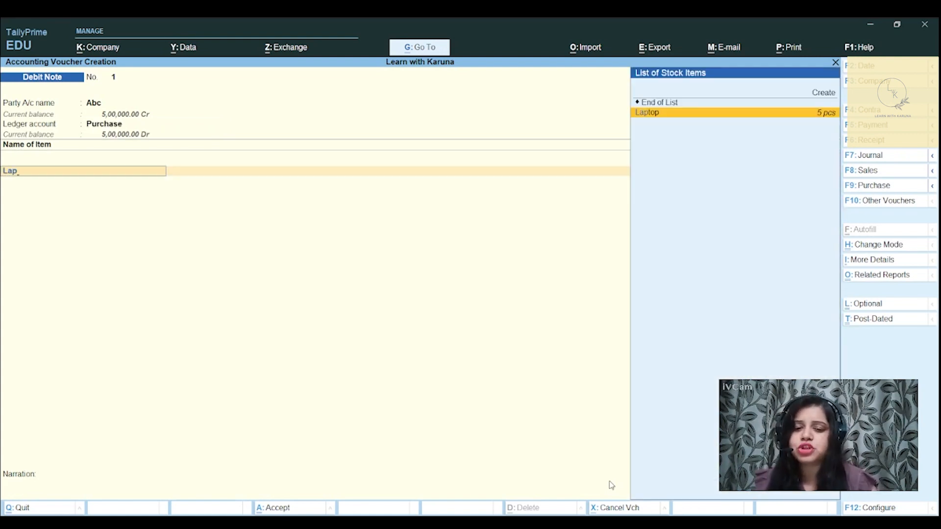
{"action": "key", "text": "Return"}
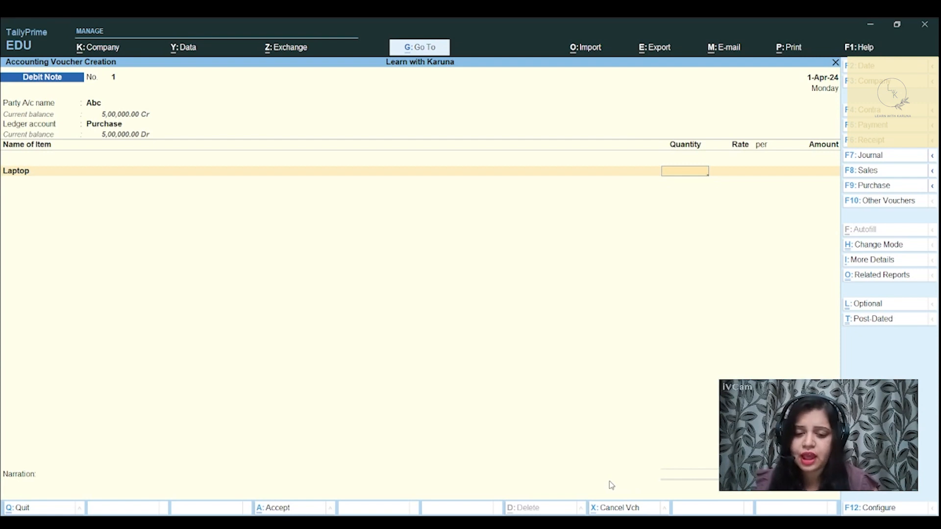
{"action": "type", "text": "5"}
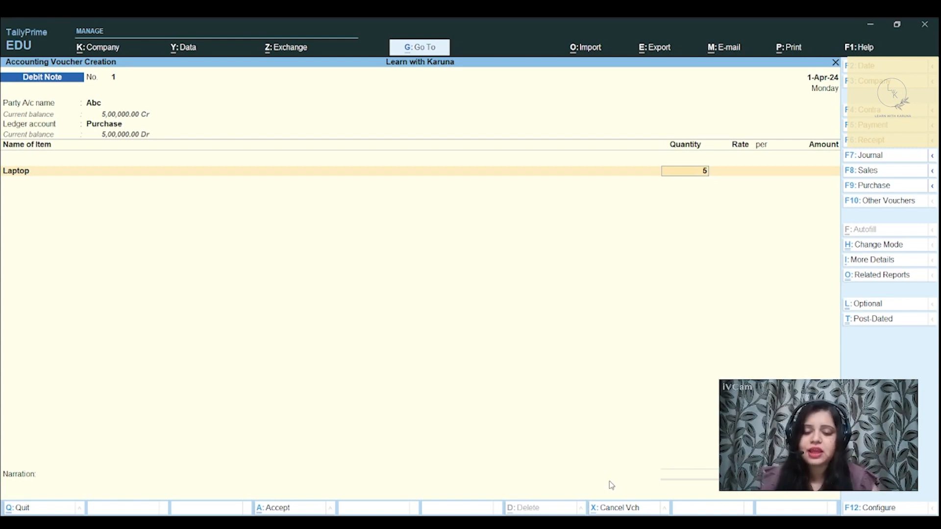
{"action": "key", "text": "Return"}
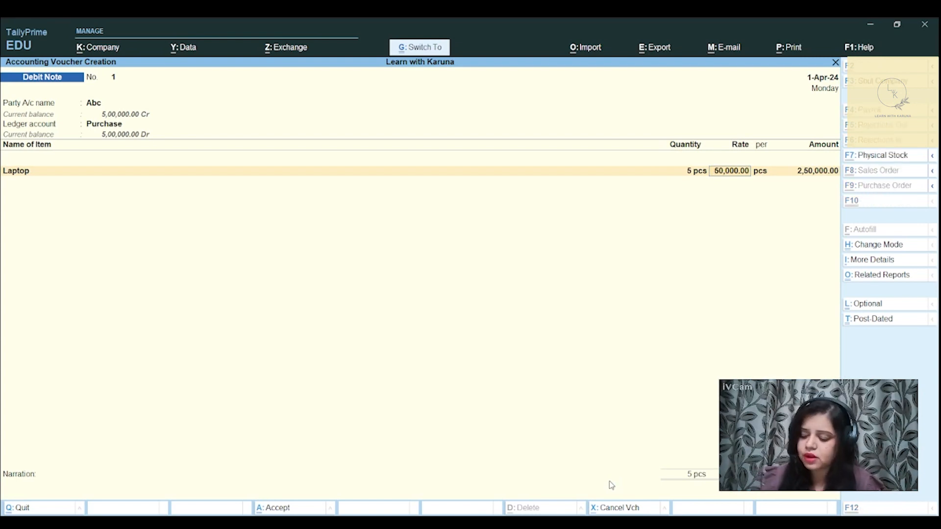
{"action": "key", "text": "ctrl+a"}
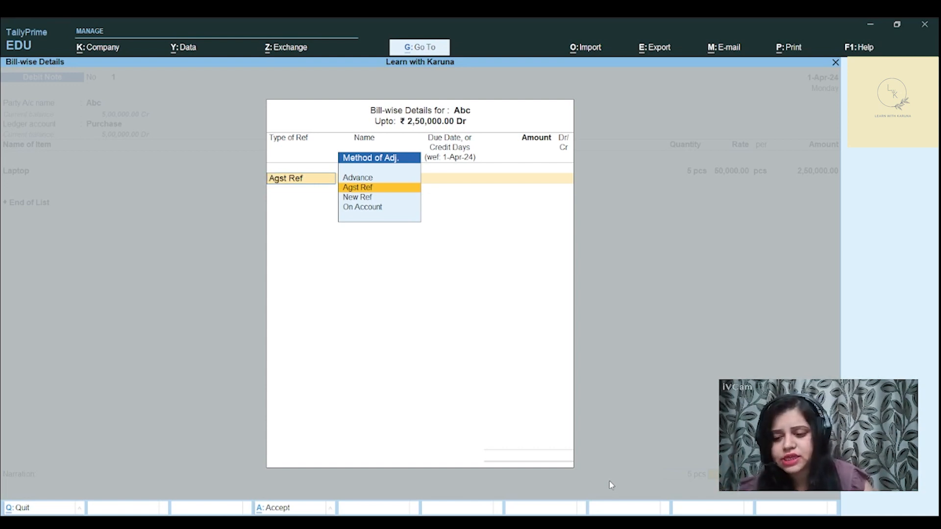
Step: Allocate the 2,50,000 debit as Agst Ref to Abc's pending bill 101 and save the debit note without a narration
{"action": "key", "text": "Return"}
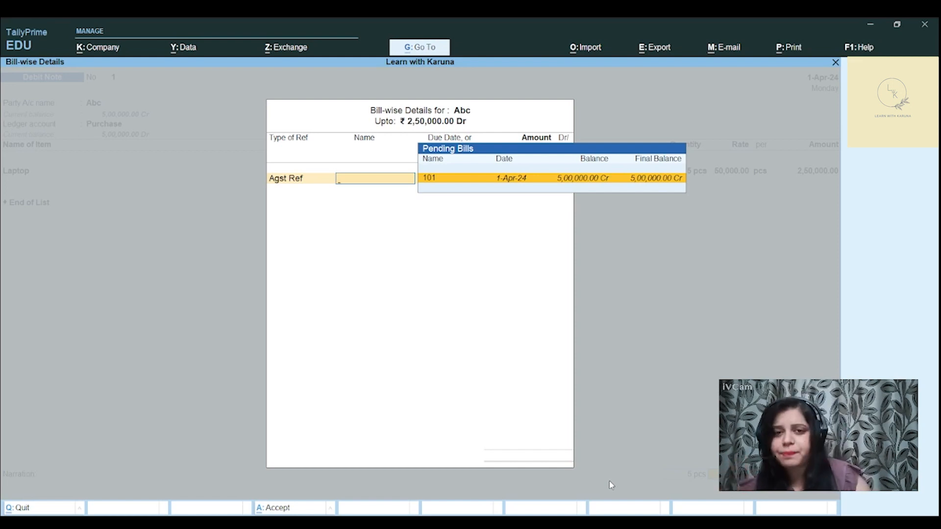
{"action": "key", "text": "Return"}
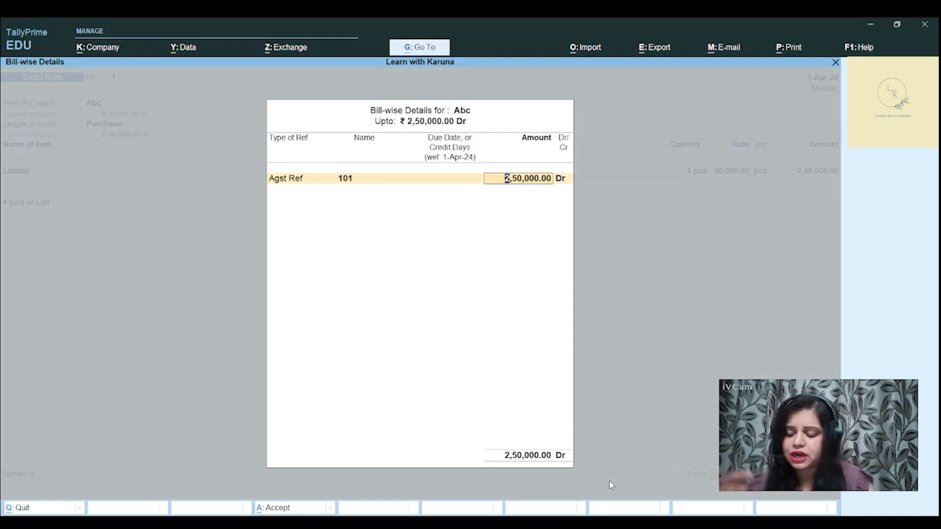
{"action": "key", "text": "Return"}
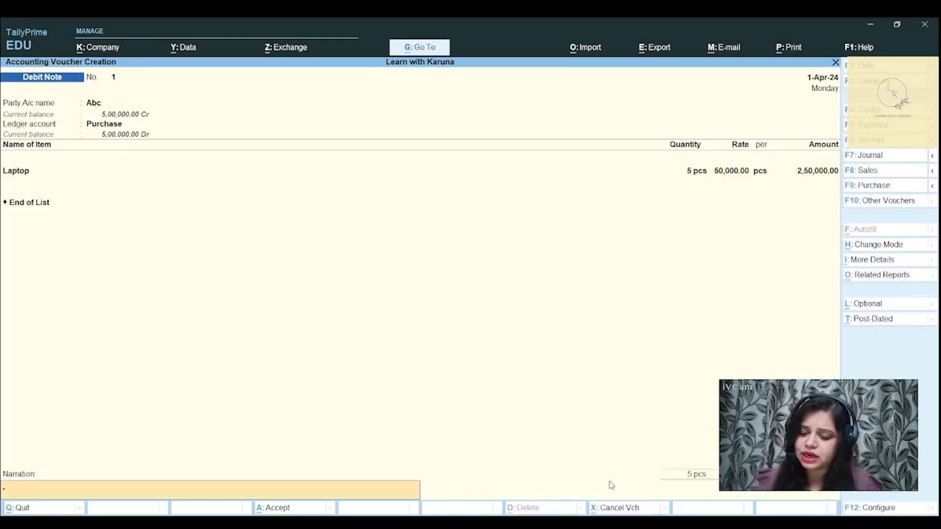
{"action": "key", "text": "Return"}
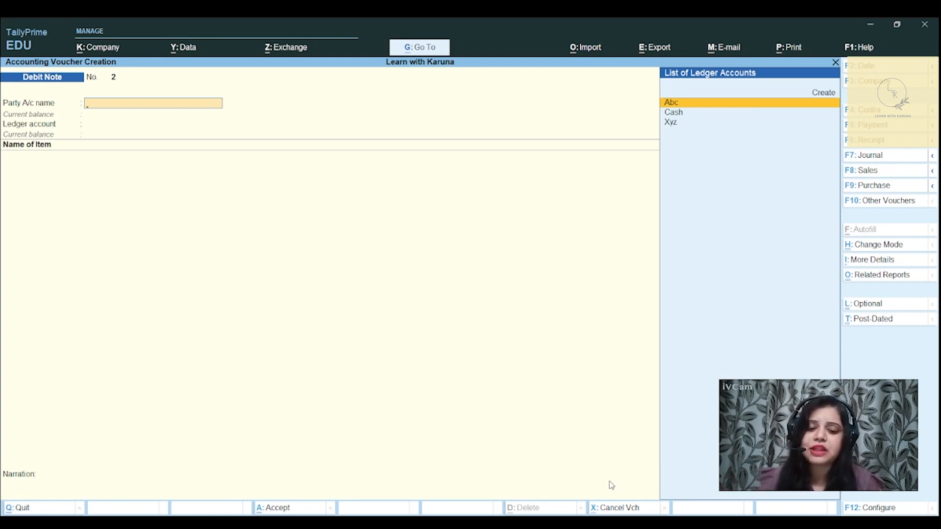
Step: Start a Credit Note for party Xyz with Sale as the ledger account, leaving the receipt and party details without entries
{"action": "key", "text": "F10"}
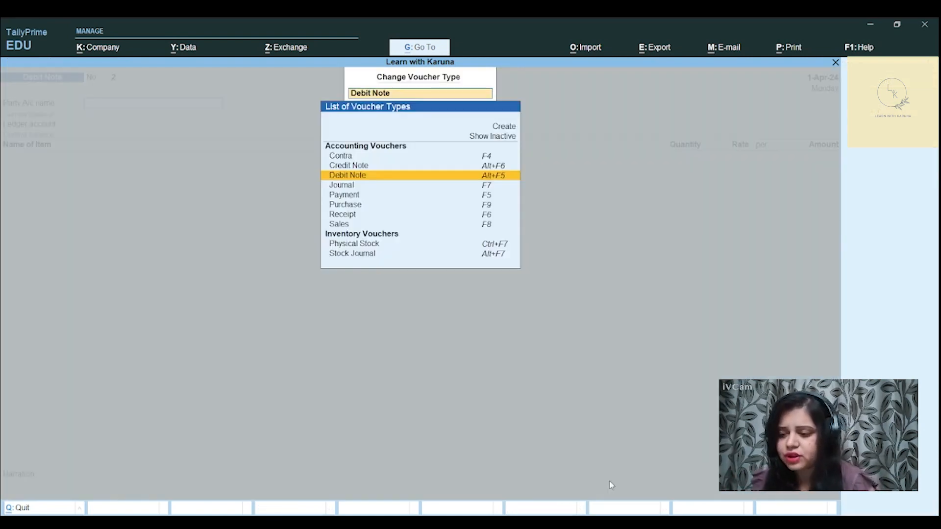
{"action": "key", "text": "Up"}
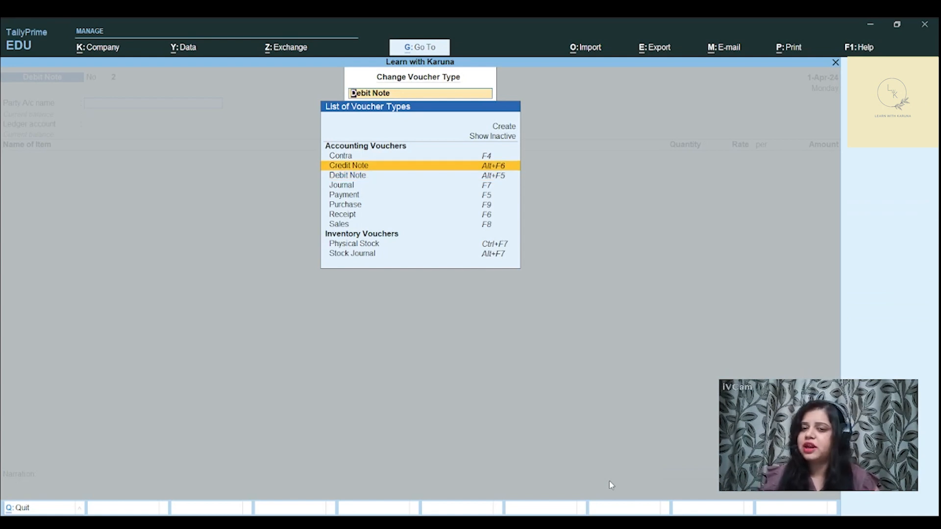
{"action": "key", "text": "Return"}
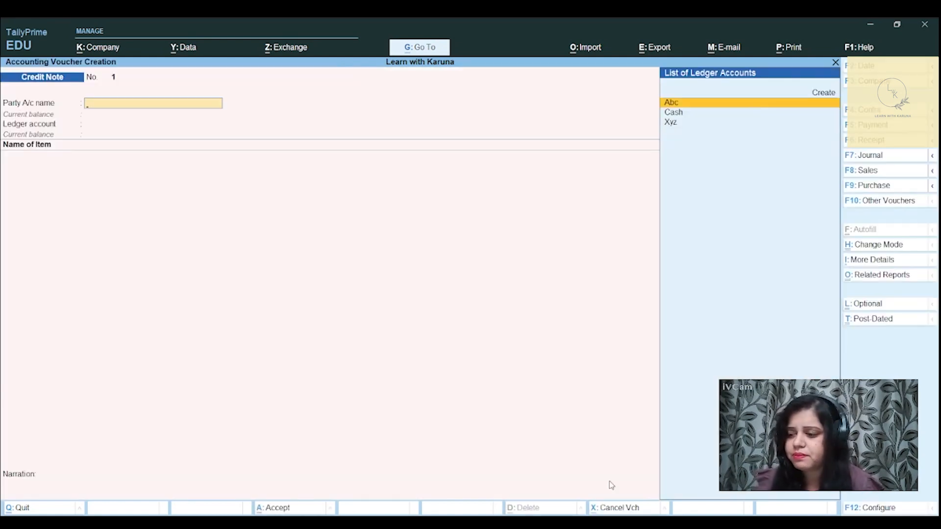
{"action": "key", "text": "Down"}
{"action": "key", "text": "Down"}
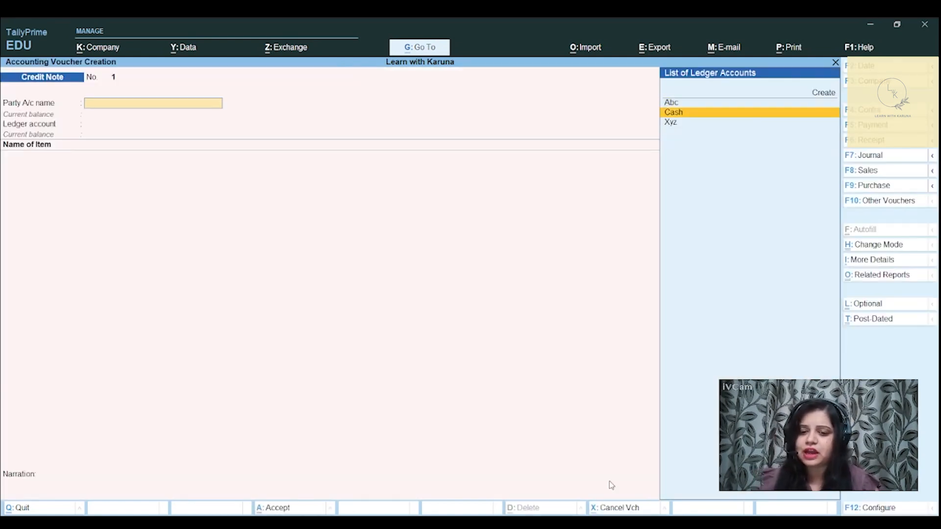
{"action": "key", "text": "Return"}
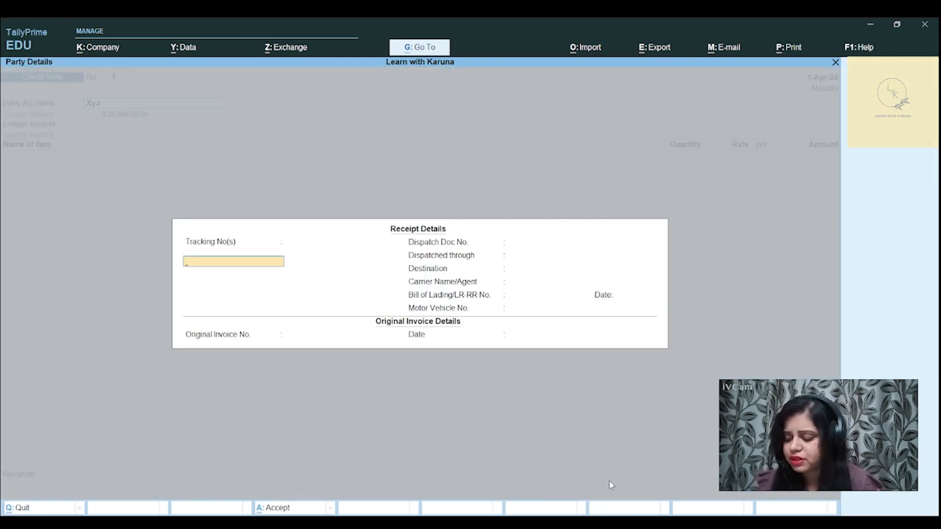
{"action": "key", "text": "ctrl+a"}
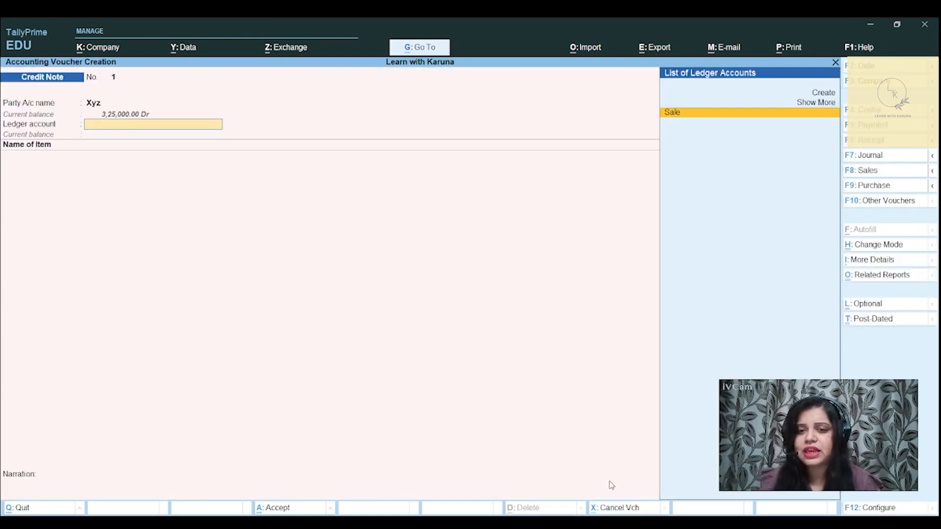
{"action": "key", "text": "Return"}
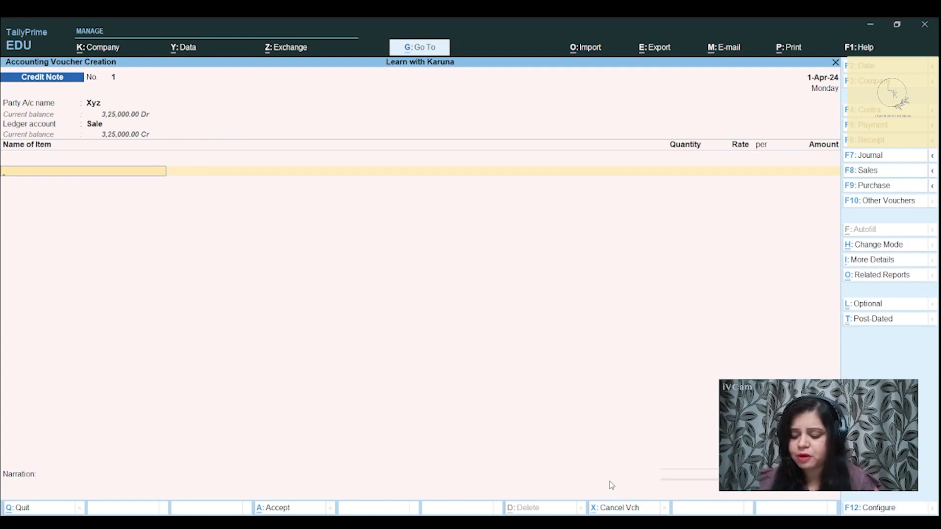
Step: Enter 1 pcs of Laptop at the rate of 65,000 in the credit note and accept the item entry
{"action": "type", "text": "Lap"}
{"action": "key", "text": "Return"}
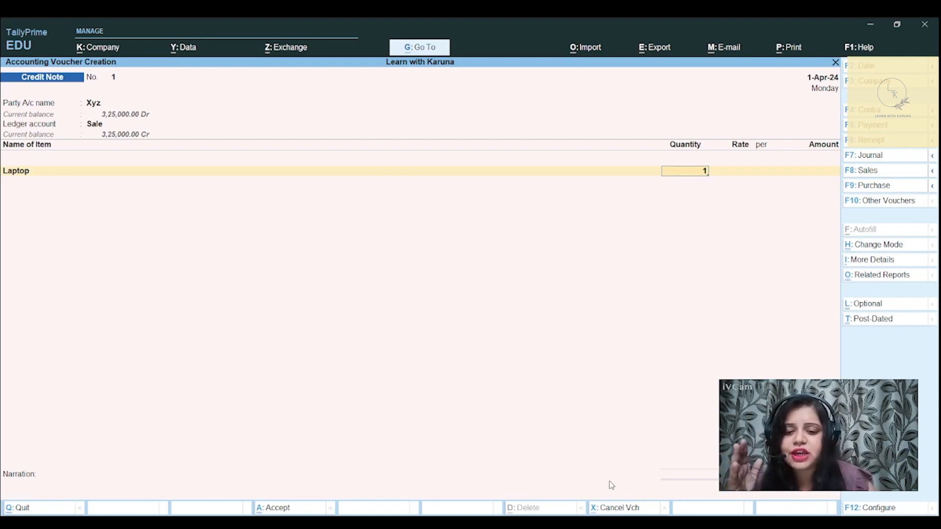
{"action": "key", "text": "Return"}
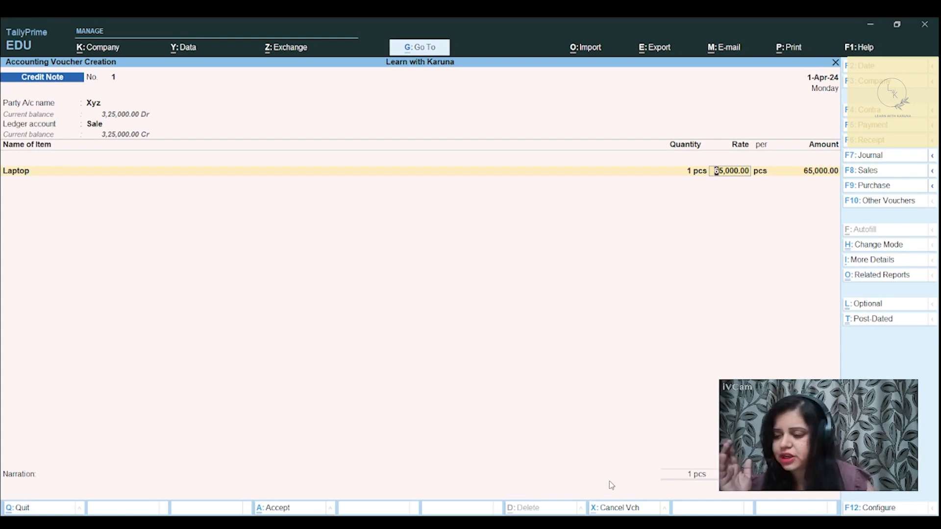
{"action": "key", "text": "ctrl+a"}
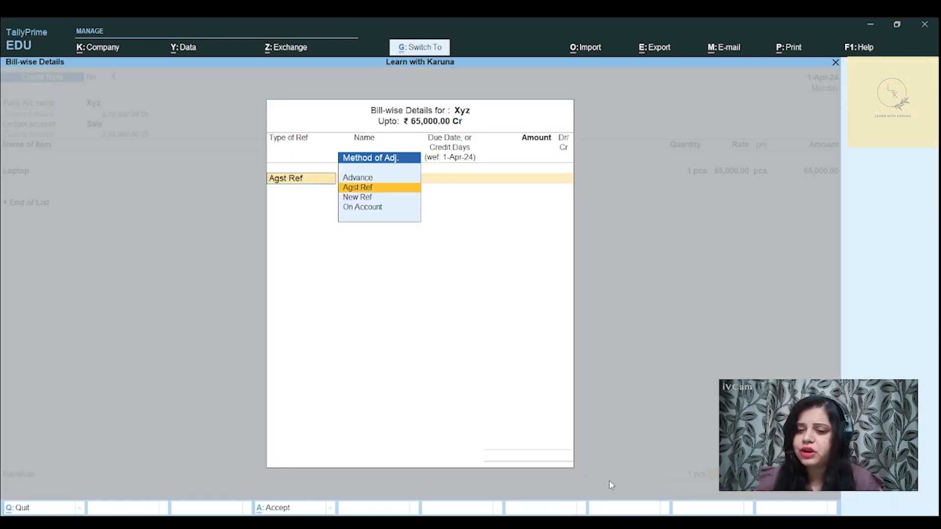
Step: Allocate the 65,000 credit as Agst Ref to Xyz's pending bill 1 and accept the bill-wise details
{"action": "key", "text": "Return"}
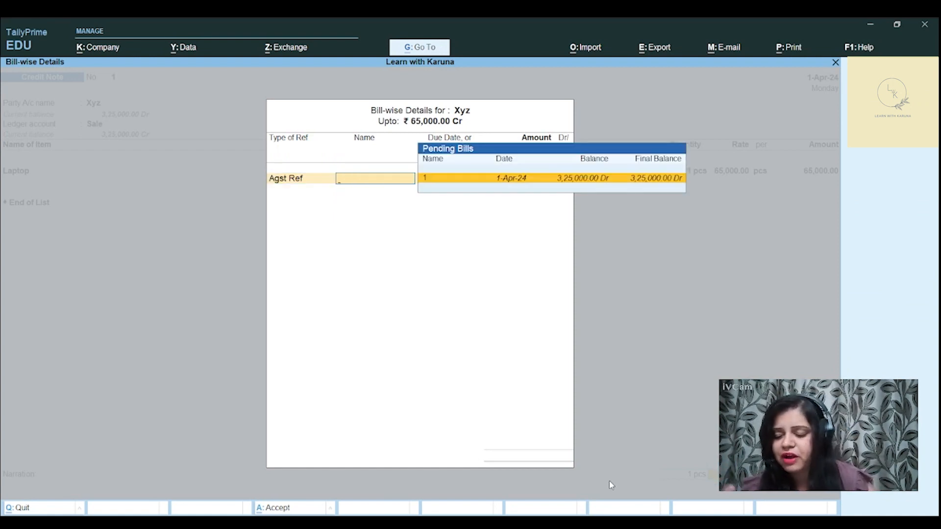
{"action": "key", "text": "Return"}
{"action": "key", "text": "Return"}
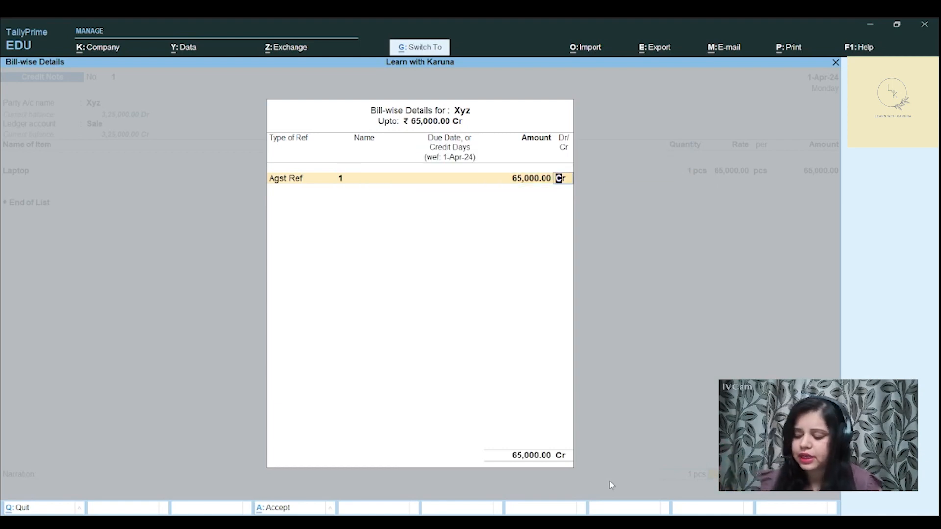
{"action": "key", "text": "Return"}
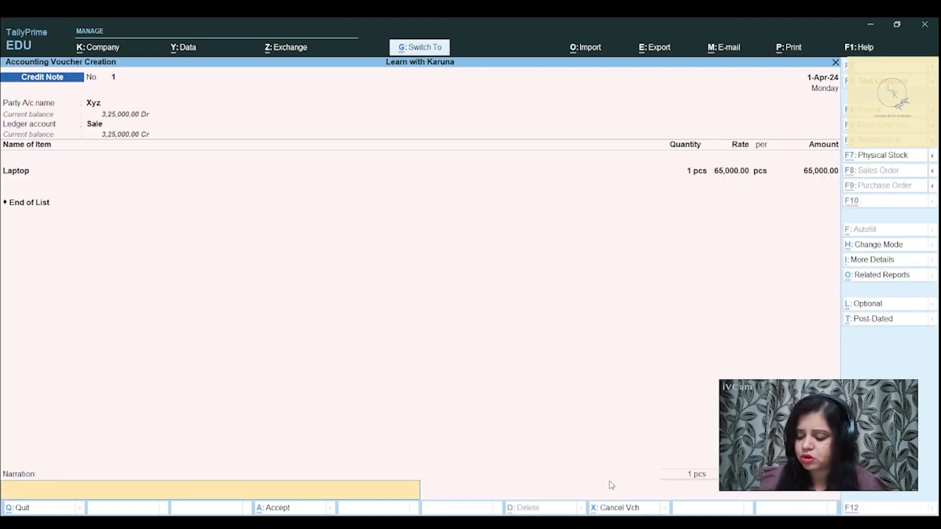
Step: Save the credit note without a narration and leave voucher creation for the Gateway of Tally
{"action": "key", "text": "Return"}
{"action": "key", "text": "Escape"}
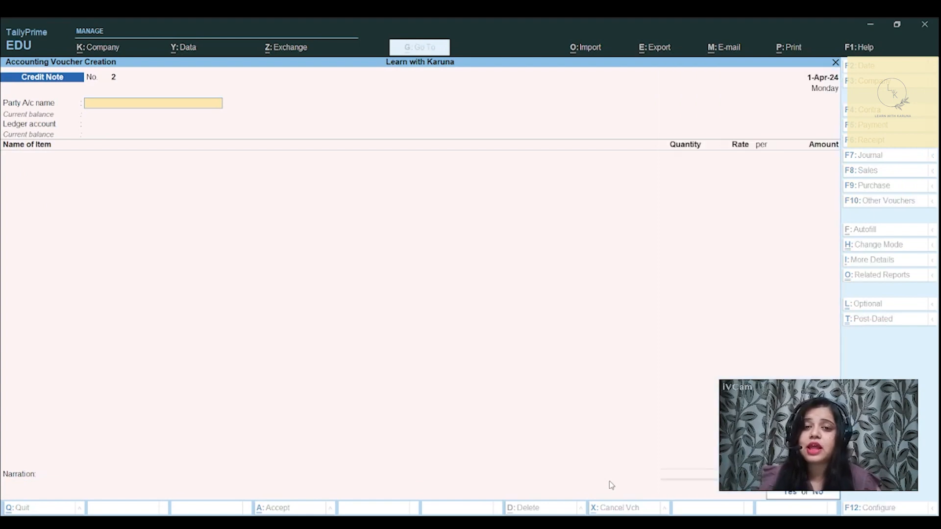
{"action": "key", "text": "y"}
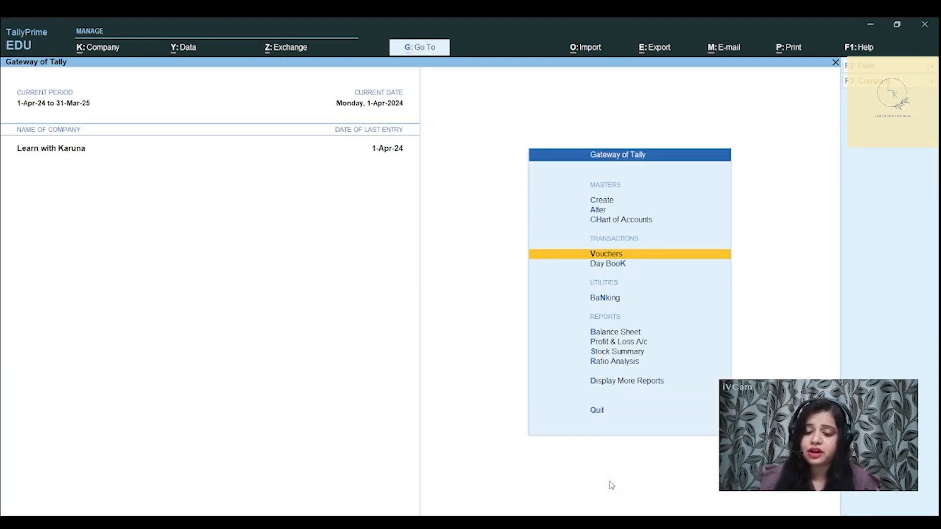
Step: Display the Inventory Books stock item report with the monthly summary for Laptop
{"action": "key", "text": "Down"}
{"action": "key", "text": "Down"}
{"action": "key", "text": "Down"}
{"action": "key", "text": "Down"}
{"action": "key", "text": "Down"}
{"action": "key", "text": "Down"}
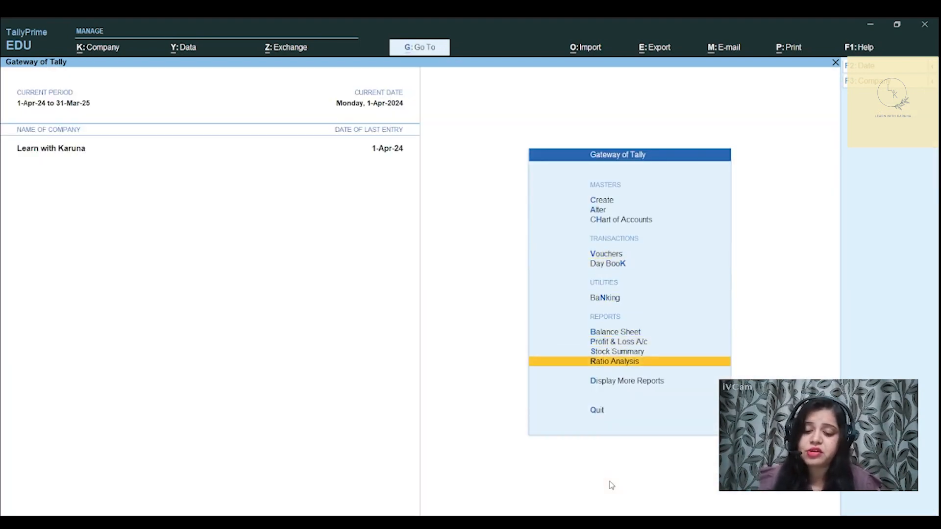
{"action": "key", "text": "Down"}
{"action": "key", "text": "Return"}
{"action": "key", "text": "Down"}
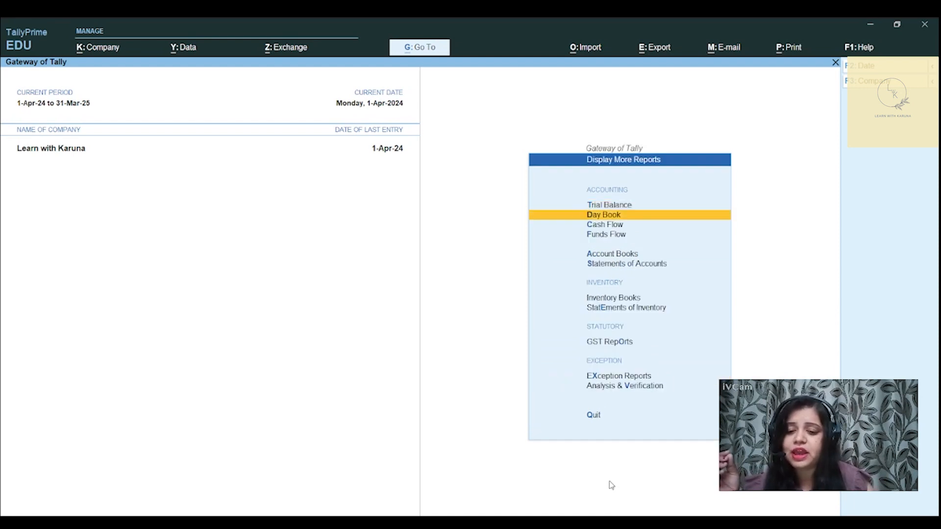
{"action": "key", "text": "Down"}
{"action": "key", "text": "Down"}
{"action": "key", "text": "Down"}
{"action": "key", "text": "Down"}
{"action": "key", "text": "Down"}
{"action": "key", "text": "Down"}
{"action": "key", "text": "Up"}
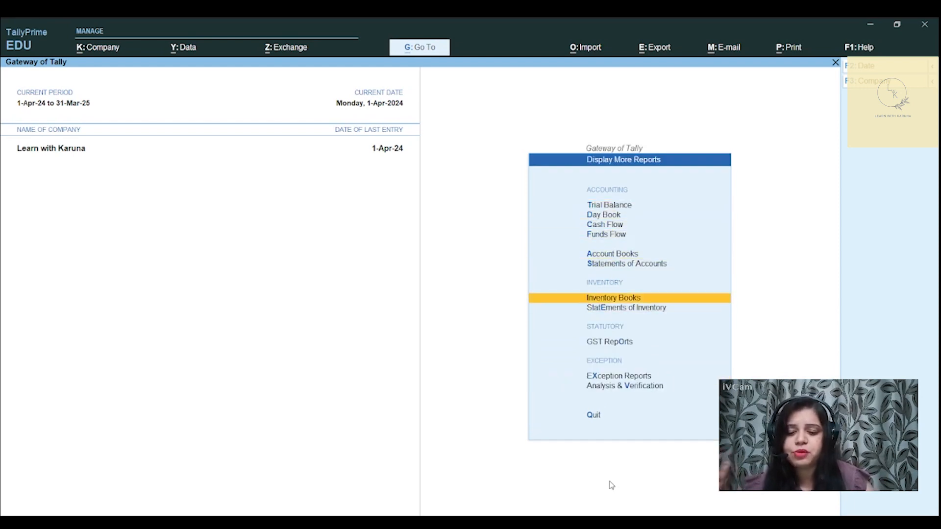
{"action": "key", "text": "Return"}
{"action": "key", "text": "Return"}
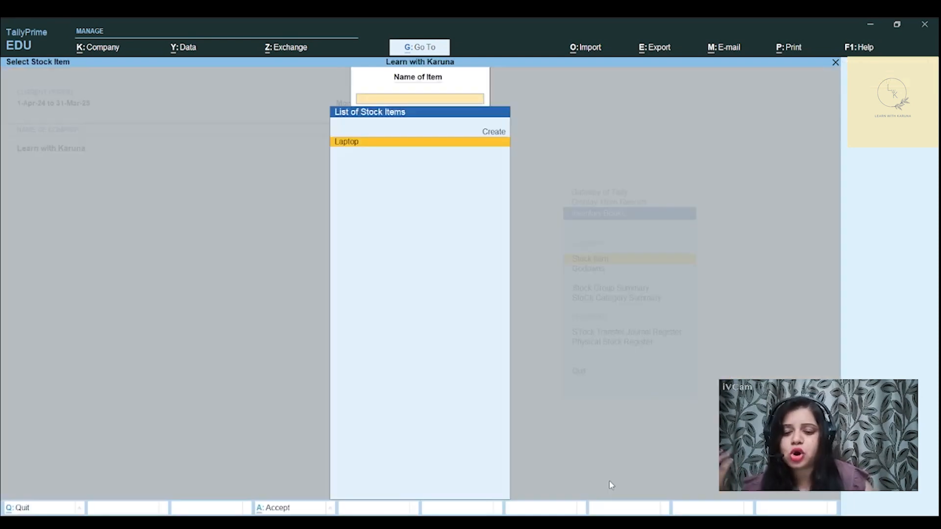
{"action": "key", "text": "Return"}
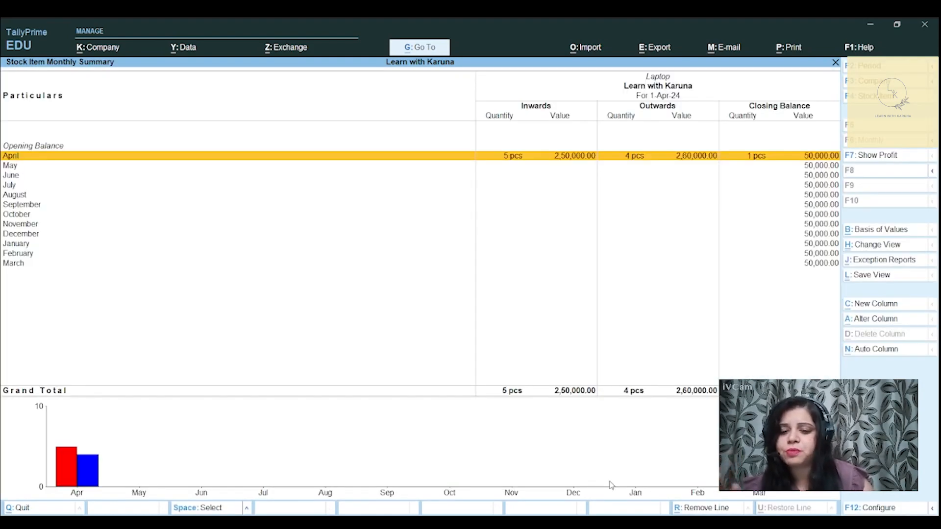
Step: Examine Laptop's stock vouchers for April, including both returns, and return to the stock item selection
{"action": "key", "text": "Return"}
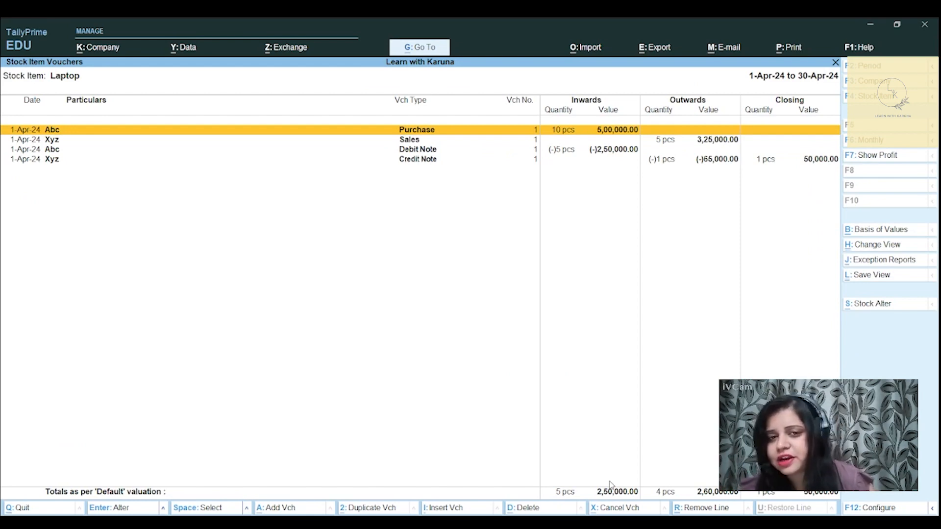
{"action": "key", "text": "Escape"}
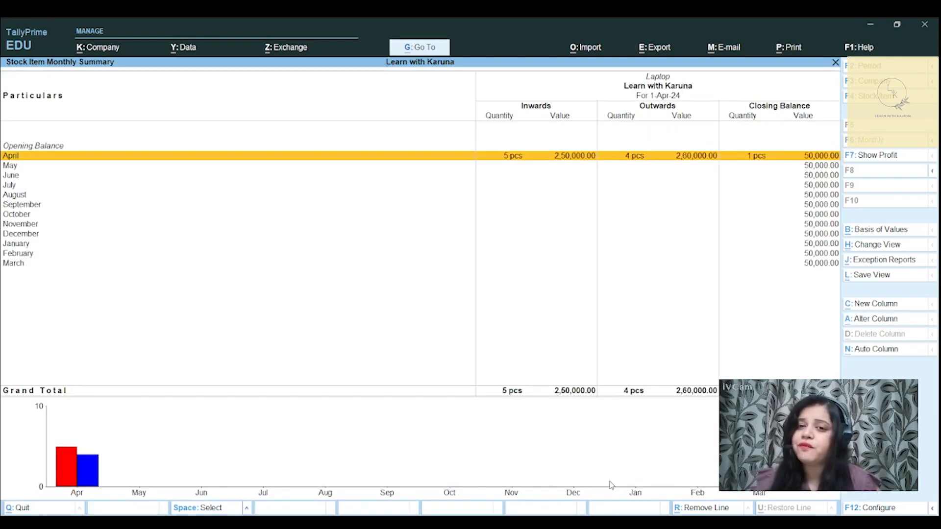
{"action": "key", "text": "Escape"}
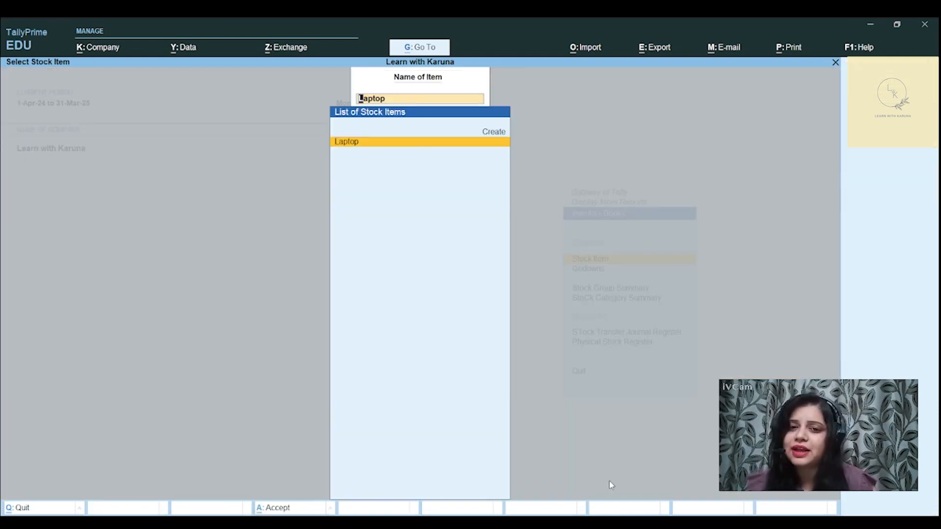